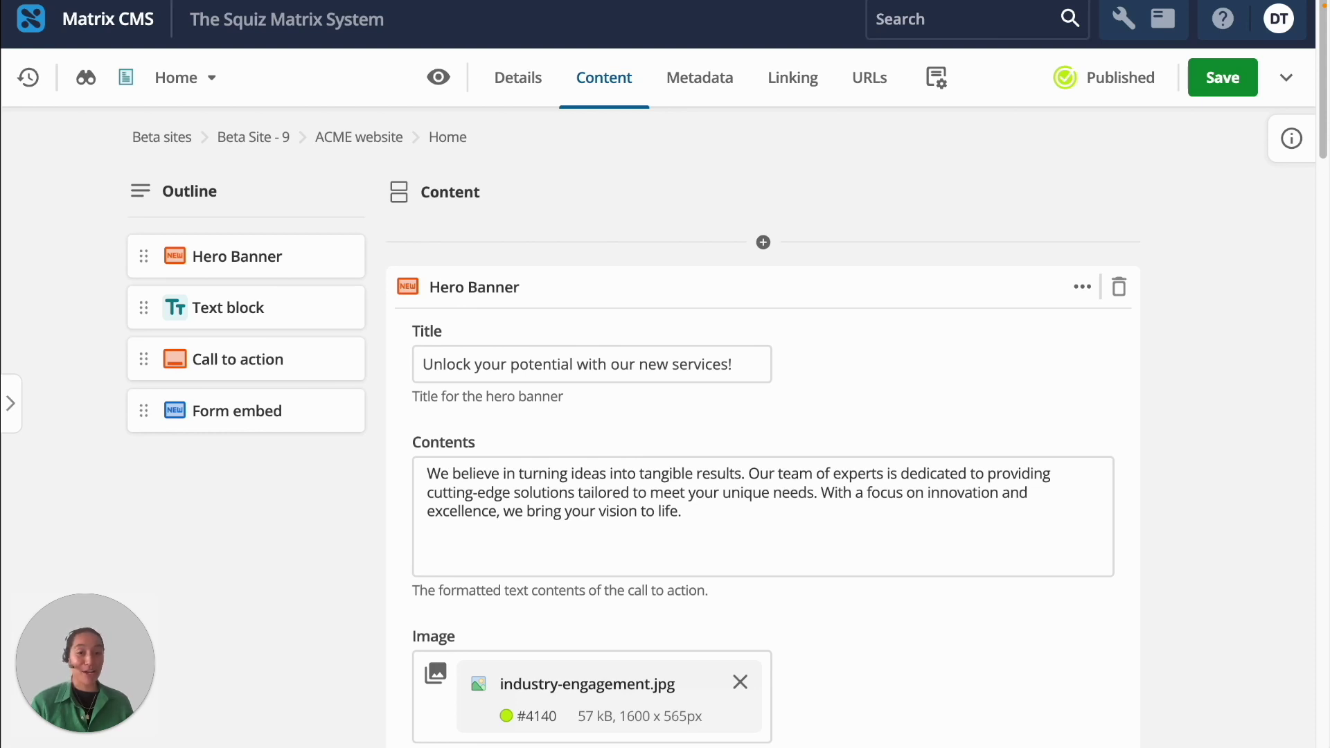
- Open a new insertion slot above the Home page's Hero Banner
{"action": "left_click", "coordinate": [763, 242]}
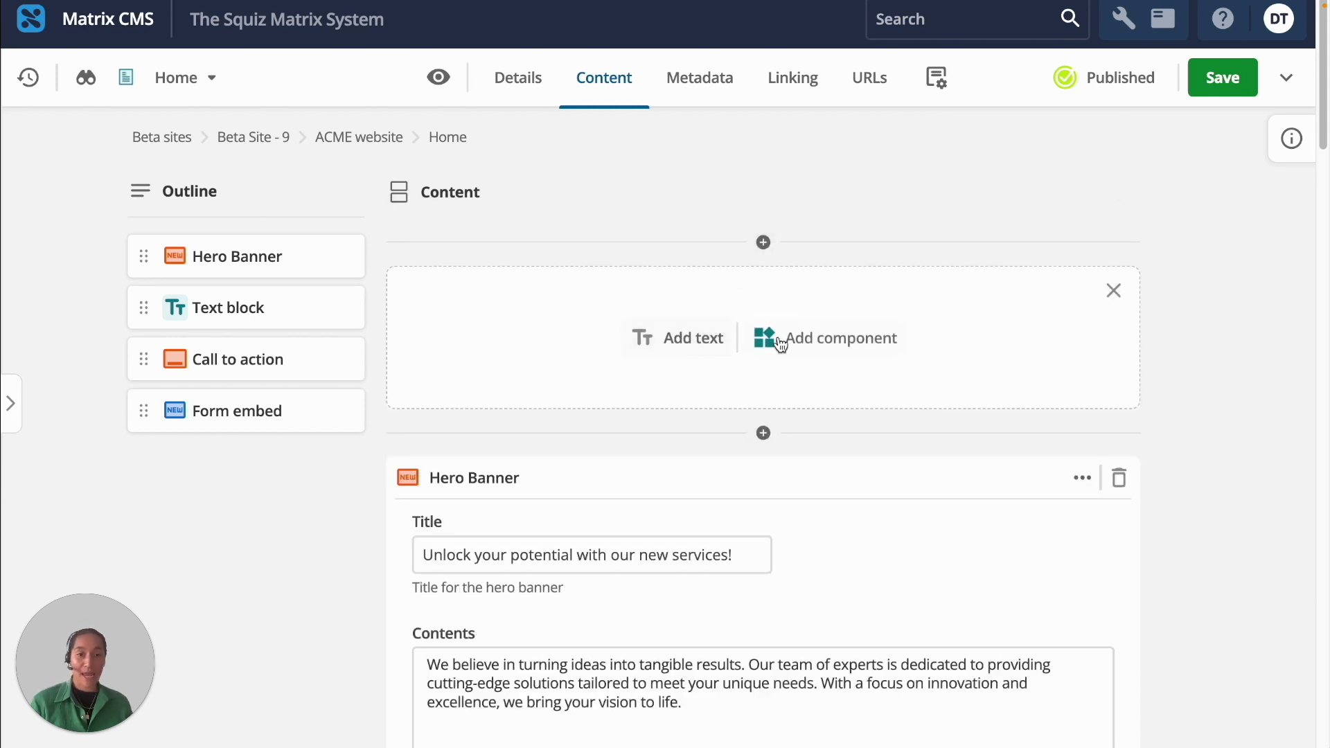
- Insert an Accordion component from the Beta landing page list above the Hero Banner
{"action": "left_click", "coordinate": [830, 349]}
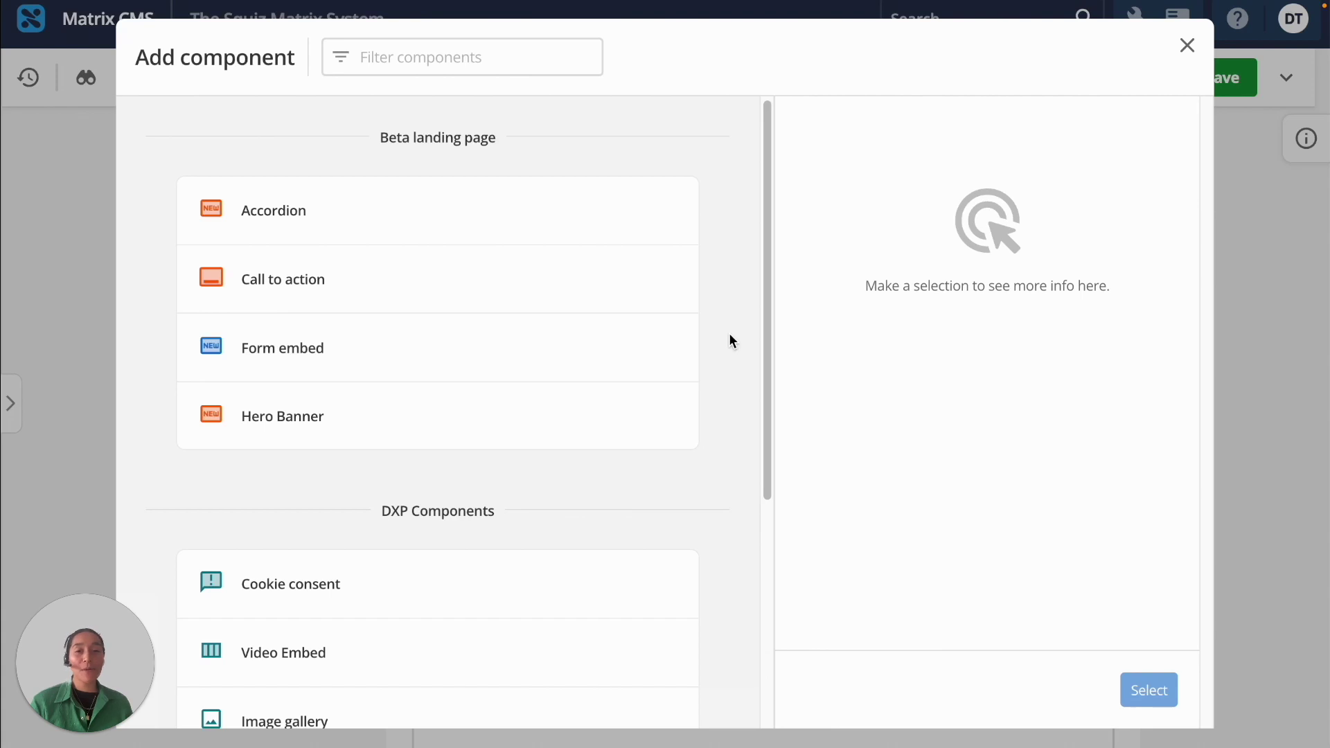
{"action": "scroll", "coordinate": [729, 335], "scroll_direction": "down", "scroll_amount": 5}
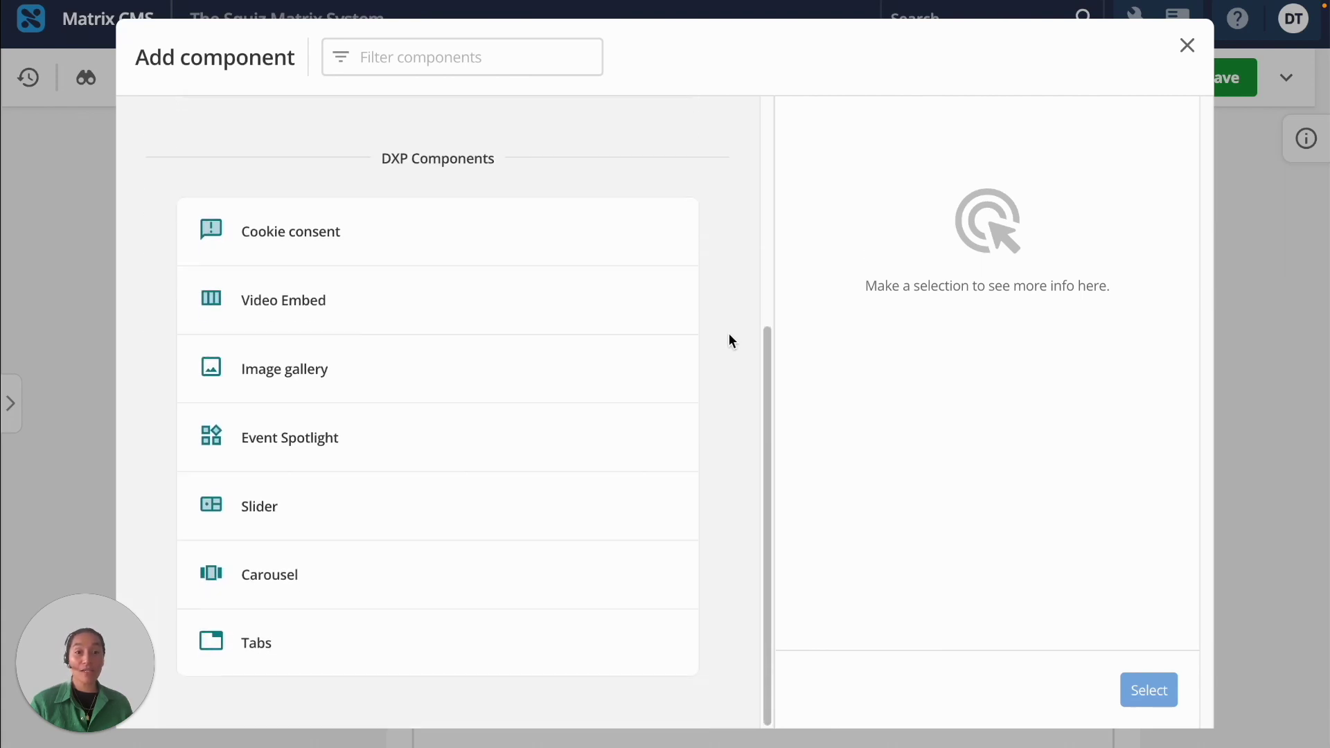
{"action": "scroll", "coordinate": [721, 354], "scroll_direction": "up", "scroll_amount": 5}
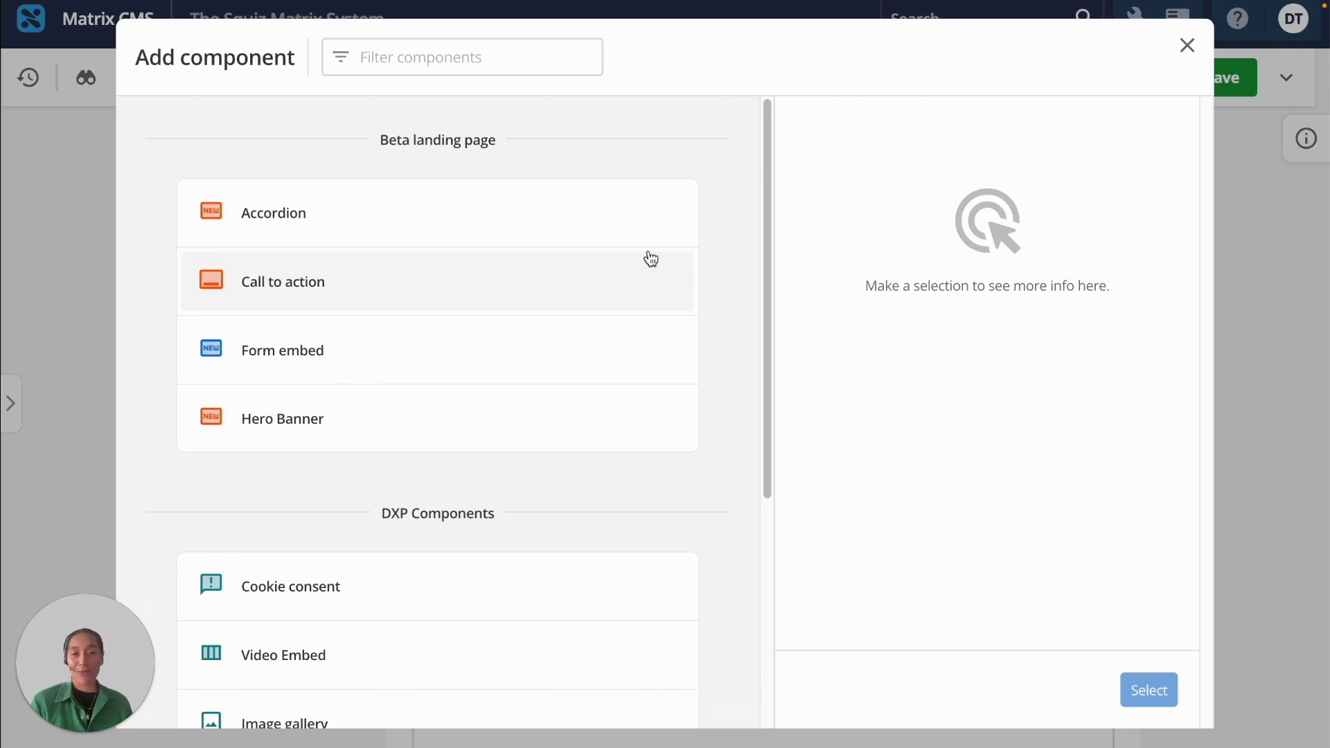
{"action": "left_click", "coordinate": [627, 236]}
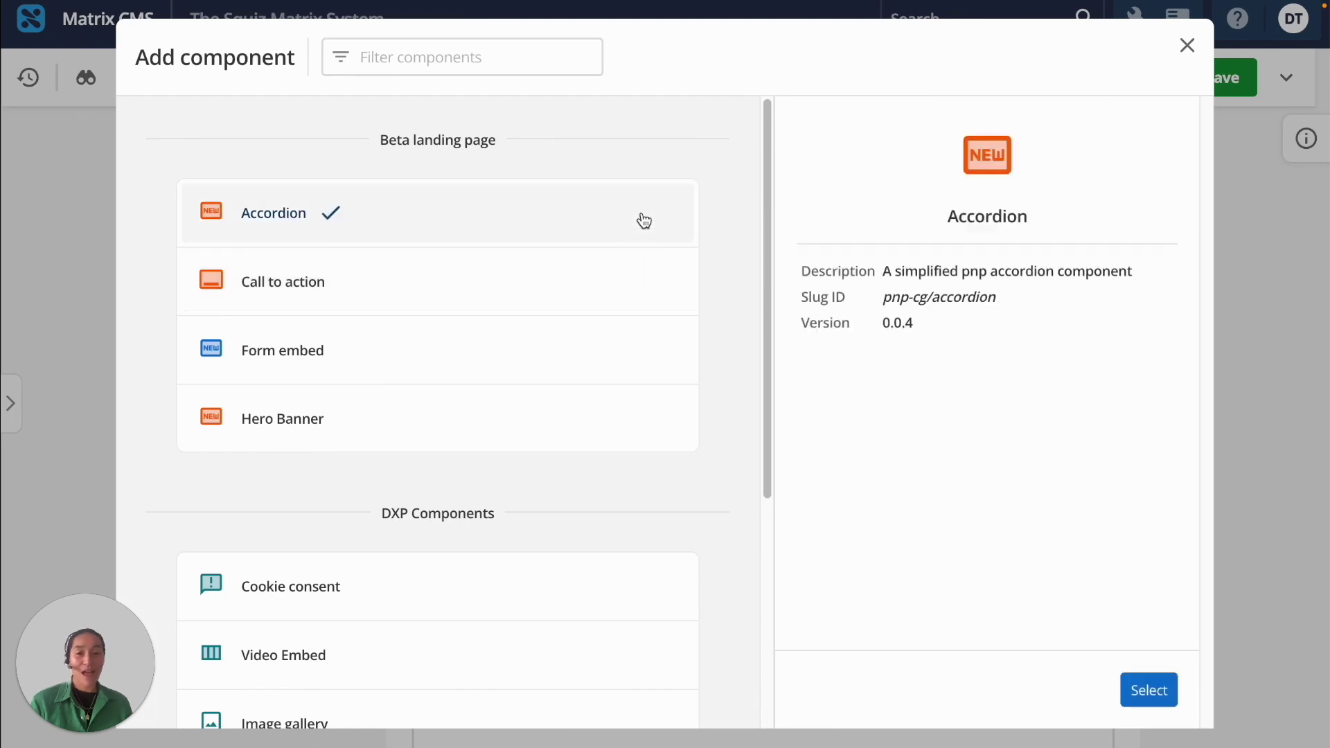
{"action": "left_click", "coordinate": [1170, 684]}
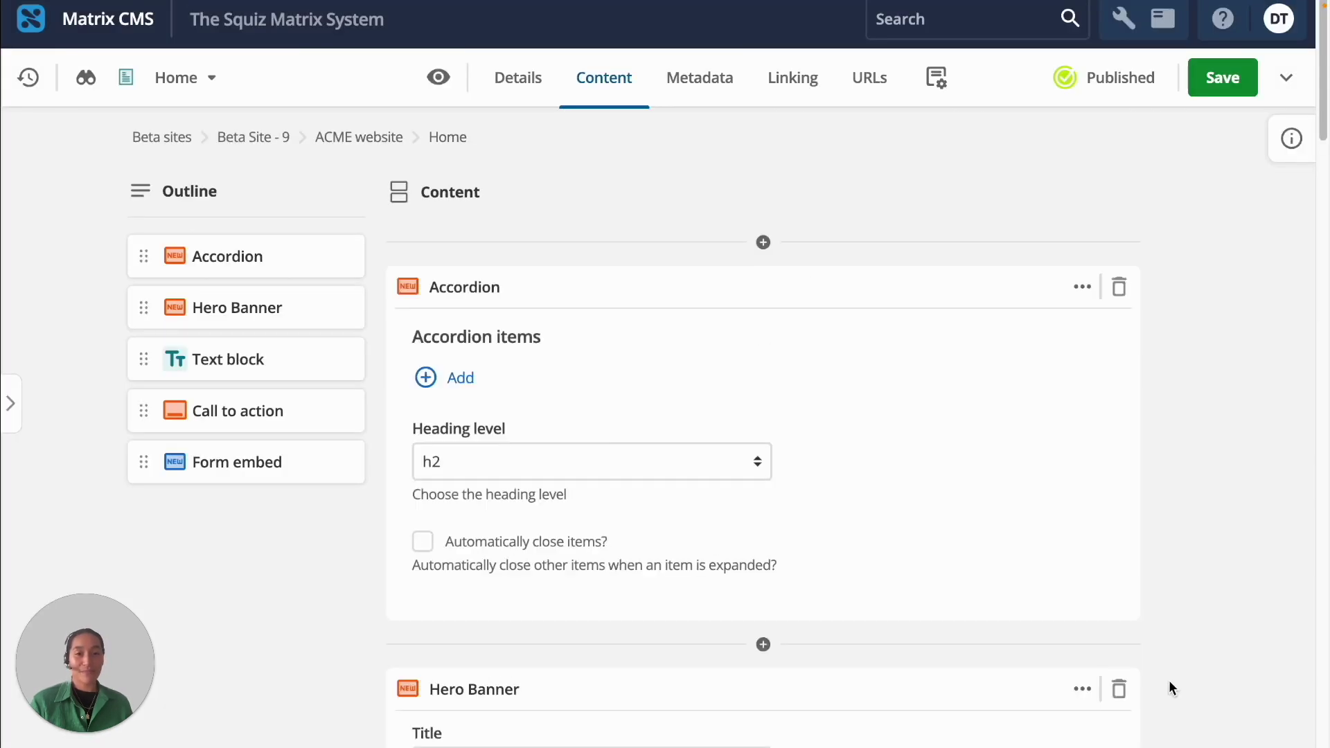
- Add the first accordion item with the pasted service question and answer, bolding 'specific needs.'
{"action": "left_click", "coordinate": [460, 379]}
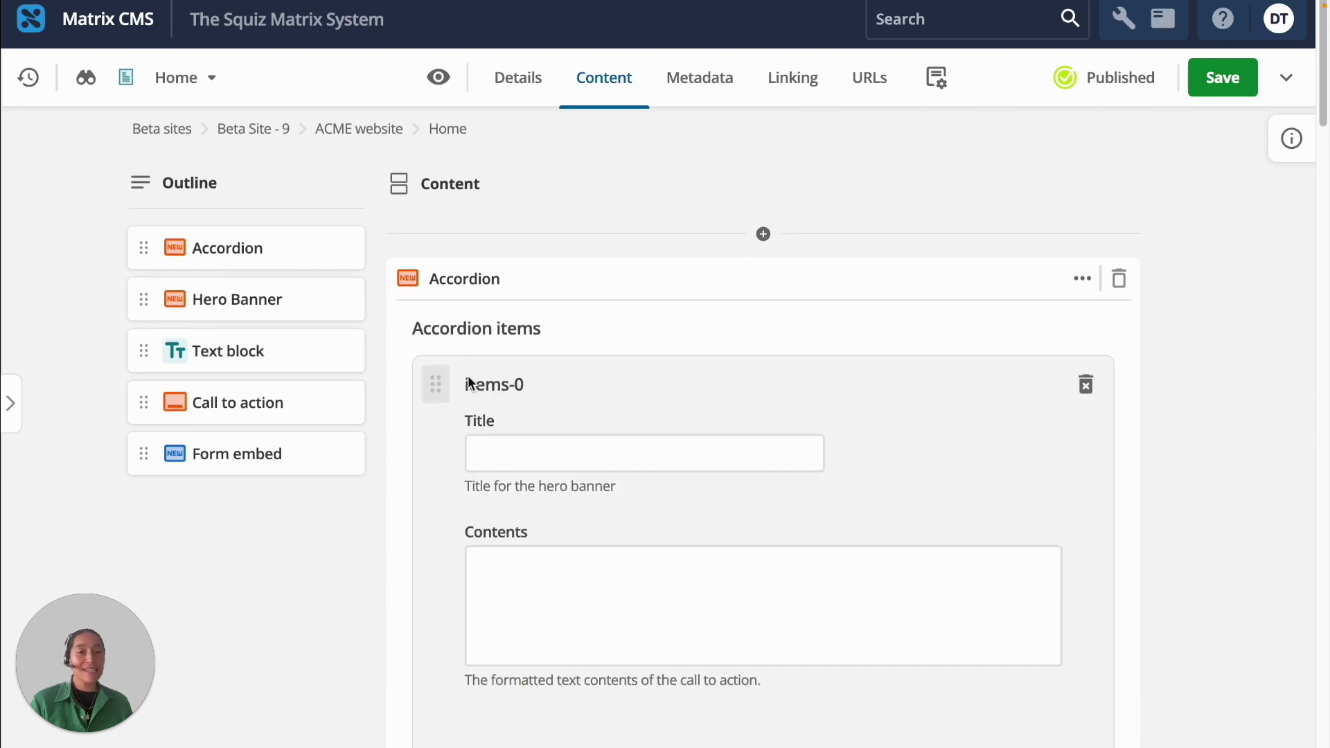
{"action": "scroll", "coordinate": [466, 381], "scroll_direction": "down", "scroll_amount": 1}
{"action": "left_click", "coordinate": [533, 403]}
{"action": "type", "text": "What makes your services unique?"}
{"action": "left_click", "coordinate": [585, 538]}
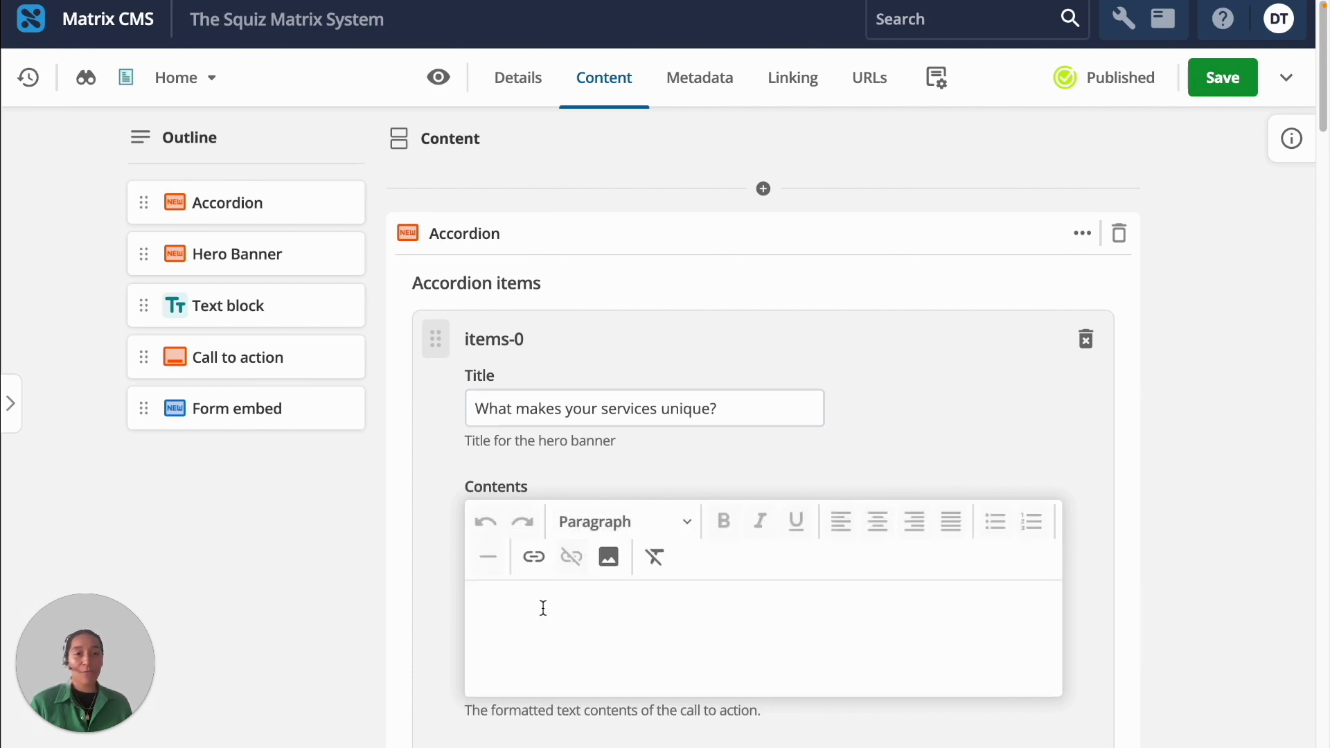
{"action": "type", "text": "We prioritize personalized solutions crafted to meet your specific needs. Our unique approach ensures that you receive tailored services that drive exceptional results for your business."}
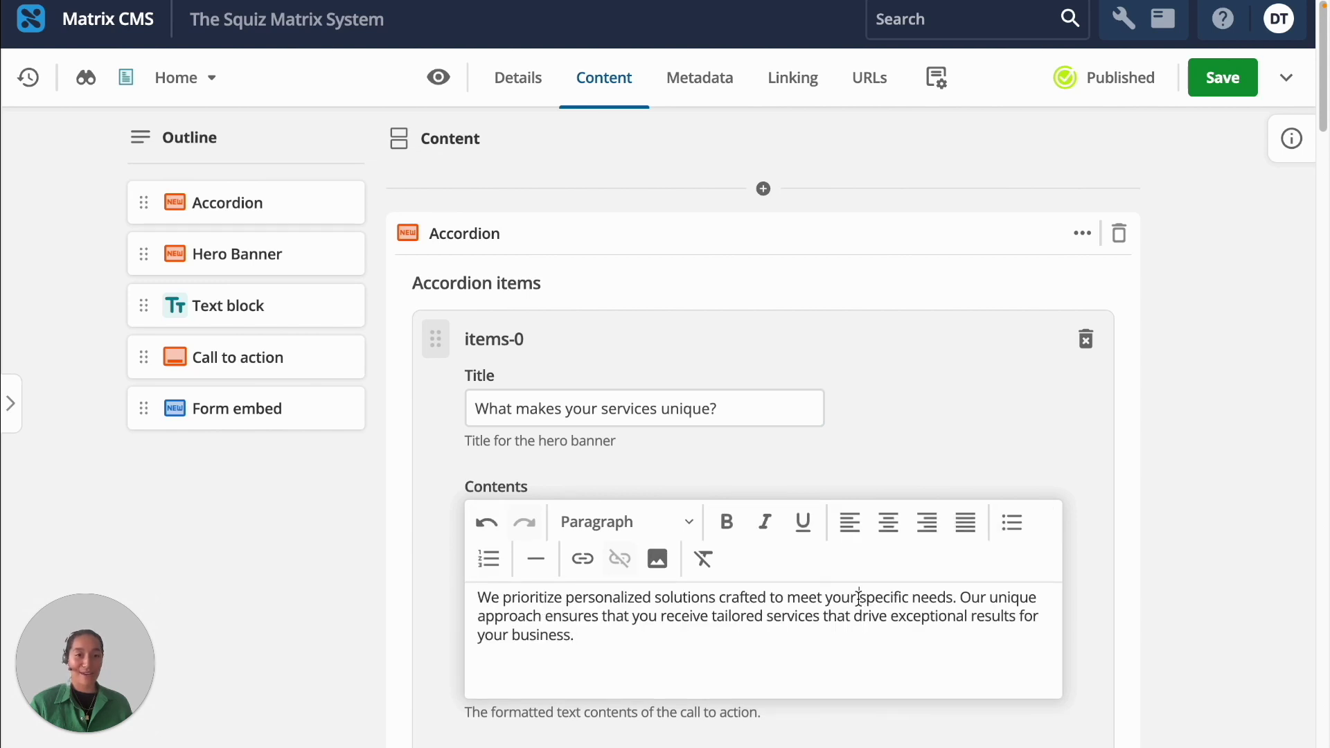
{"action": "left_click_drag", "start_coordinate": [858, 597], "coordinate": [956, 600]}
{"action": "left_click", "coordinate": [839, 552]}
{"action": "left_click", "coordinate": [825, 638]}
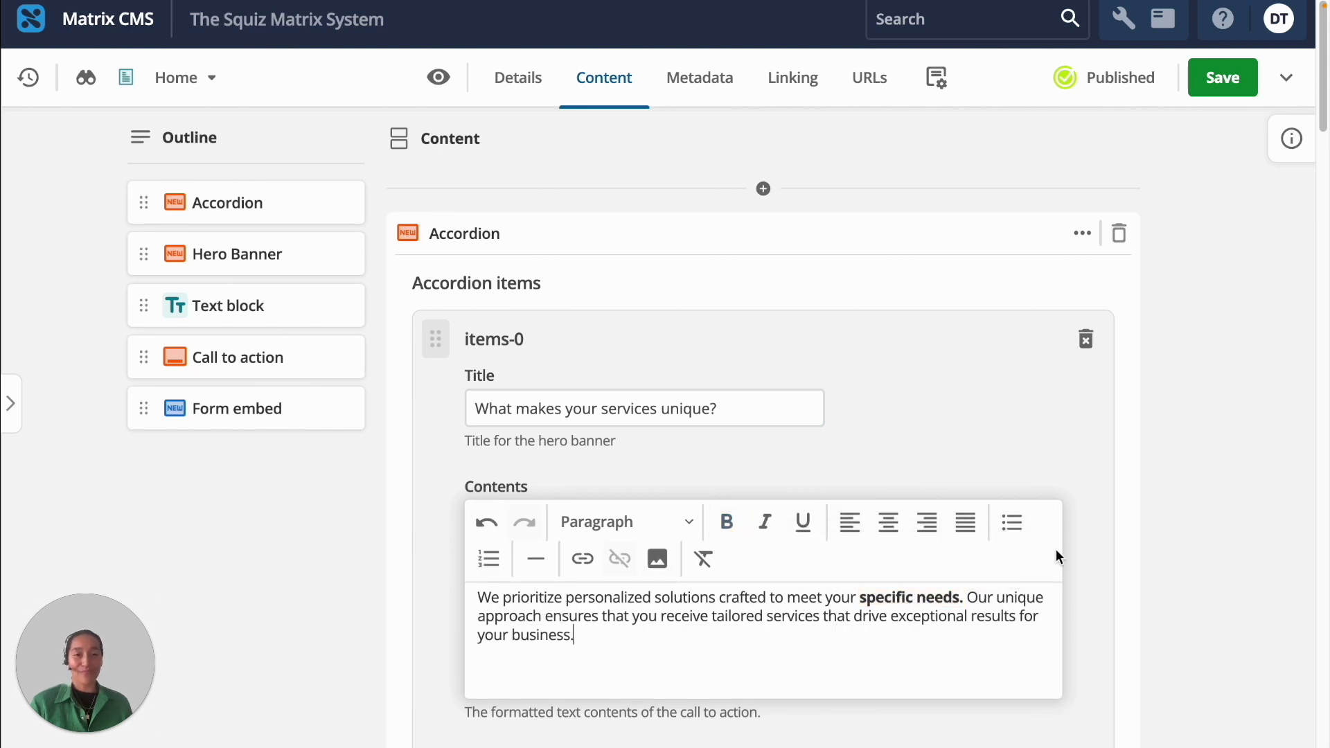
- Add a second item with the support question and two-paragraph answer, its opening line as Heading 5
{"action": "scroll", "coordinate": [801, 588], "scroll_direction": "down", "scroll_amount": 3}
{"action": "left_click", "coordinate": [425, 646]}
{"action": "scroll", "coordinate": [570, 535], "scroll_direction": "down", "scroll_amount": 5}
{"action": "left_click", "coordinate": [579, 320]}
{"action": "key", "text": "ctrl+v"}
{"action": "left_click", "coordinate": [522, 519]}
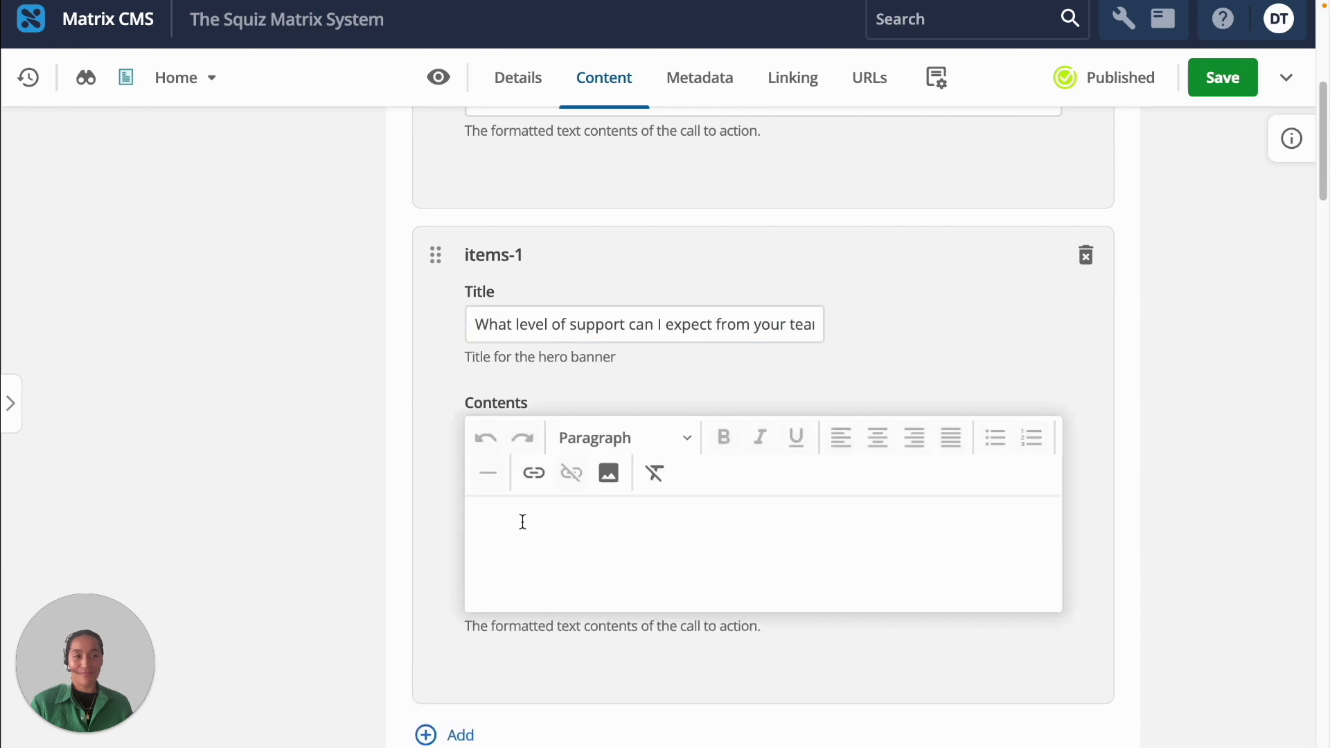
{"action": "type", "text": "We are committed to your success. Enjoy ongoing support from our dedicated team, ensuring that you have the assistance you need whenever you need it. Your journey with us is backed by a reliable and responsive support system."}
{"action": "left_click", "coordinate": [659, 443]}
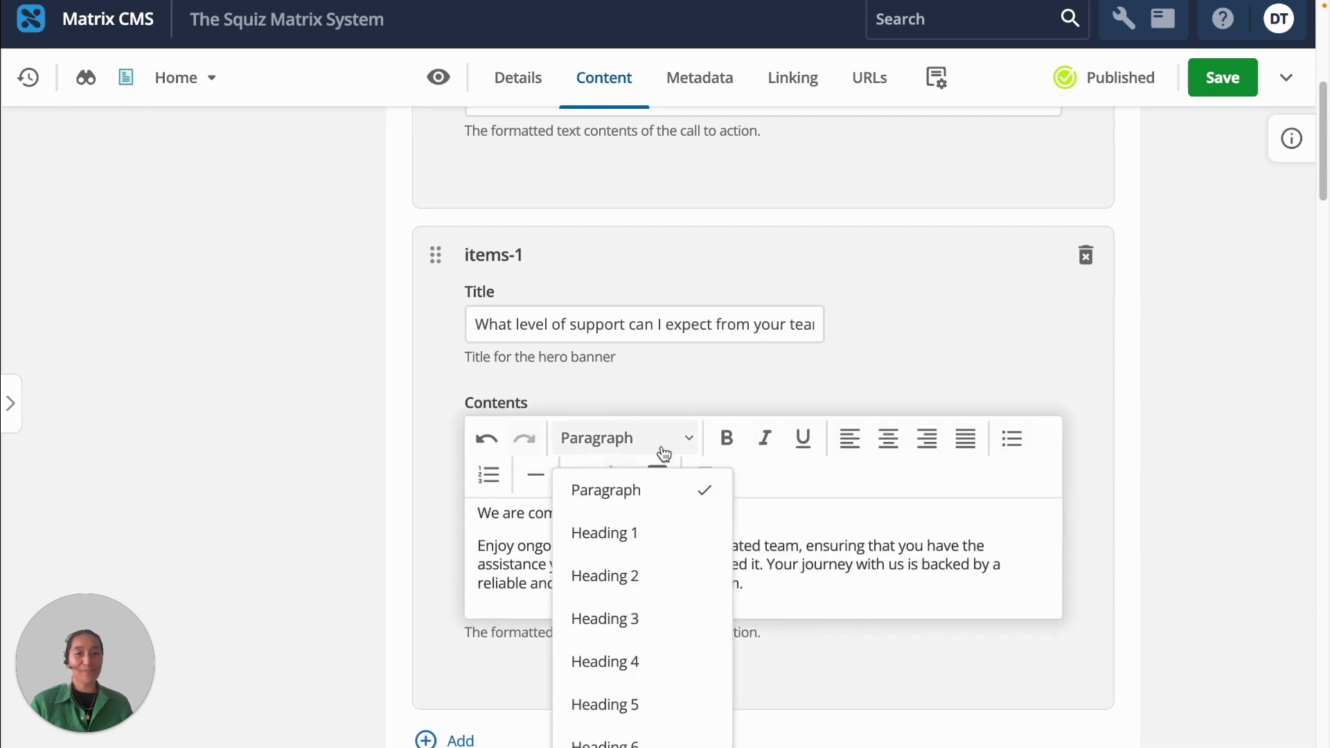
{"action": "left_click", "coordinate": [644, 700]}
{"action": "left_click", "coordinate": [477, 534]}
{"action": "key", "text": "Return"}
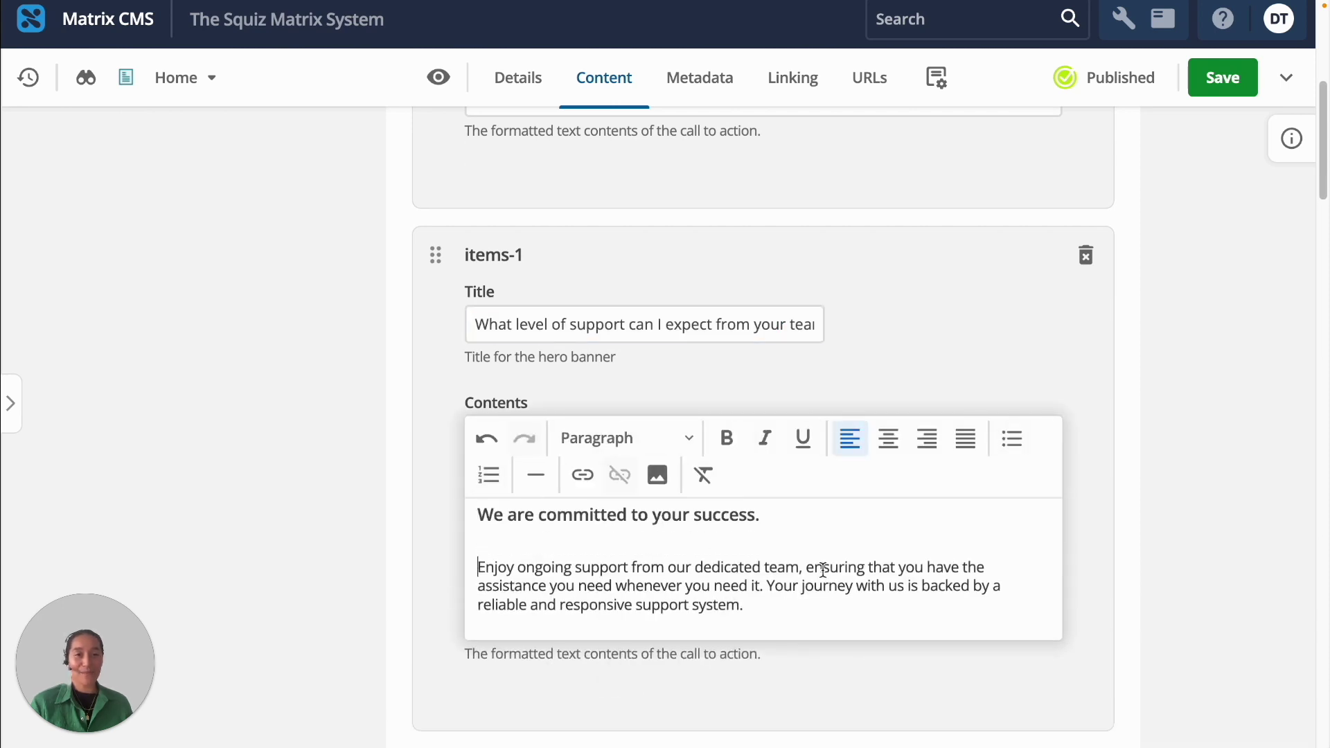
{"action": "left_click", "coordinate": [1120, 534]}
{"action": "scroll", "coordinate": [1119, 533], "scroll_direction": "up", "scroll_amount": 10}
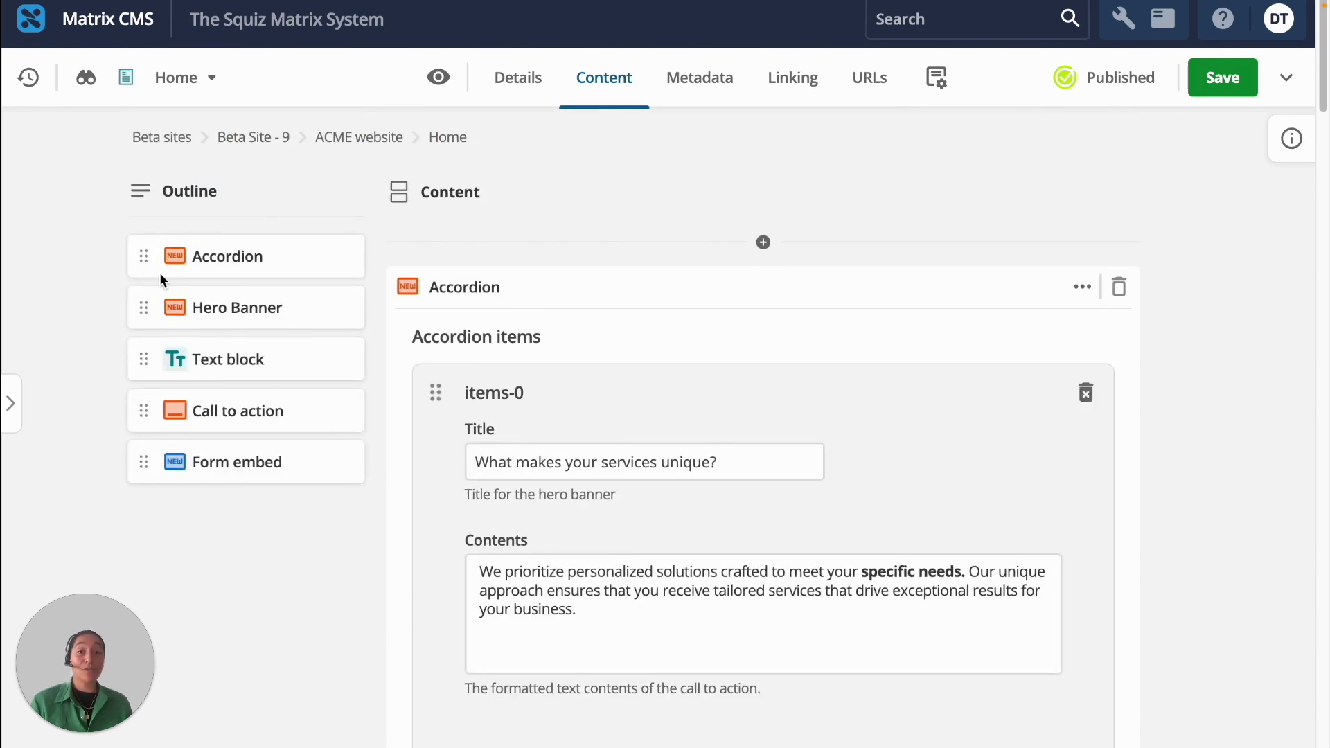
- Move the Accordion in the Outline to sit below the Text block, after the Hero Banner
{"action": "left_click_drag", "start_coordinate": [144, 256], "coordinate": [138, 356]}
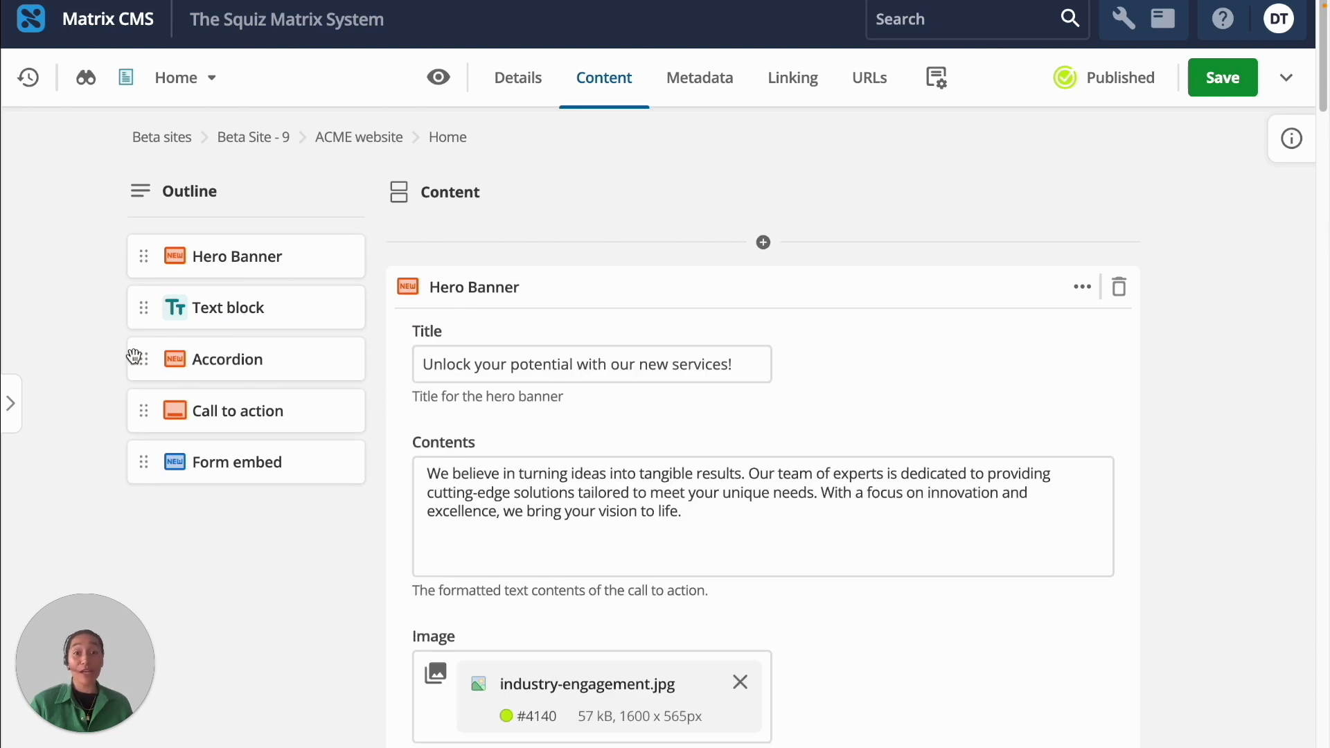
- Personalize the Hero Banner, adding an International segment variation and turning it on
{"action": "left_click", "coordinate": [1082, 288]}
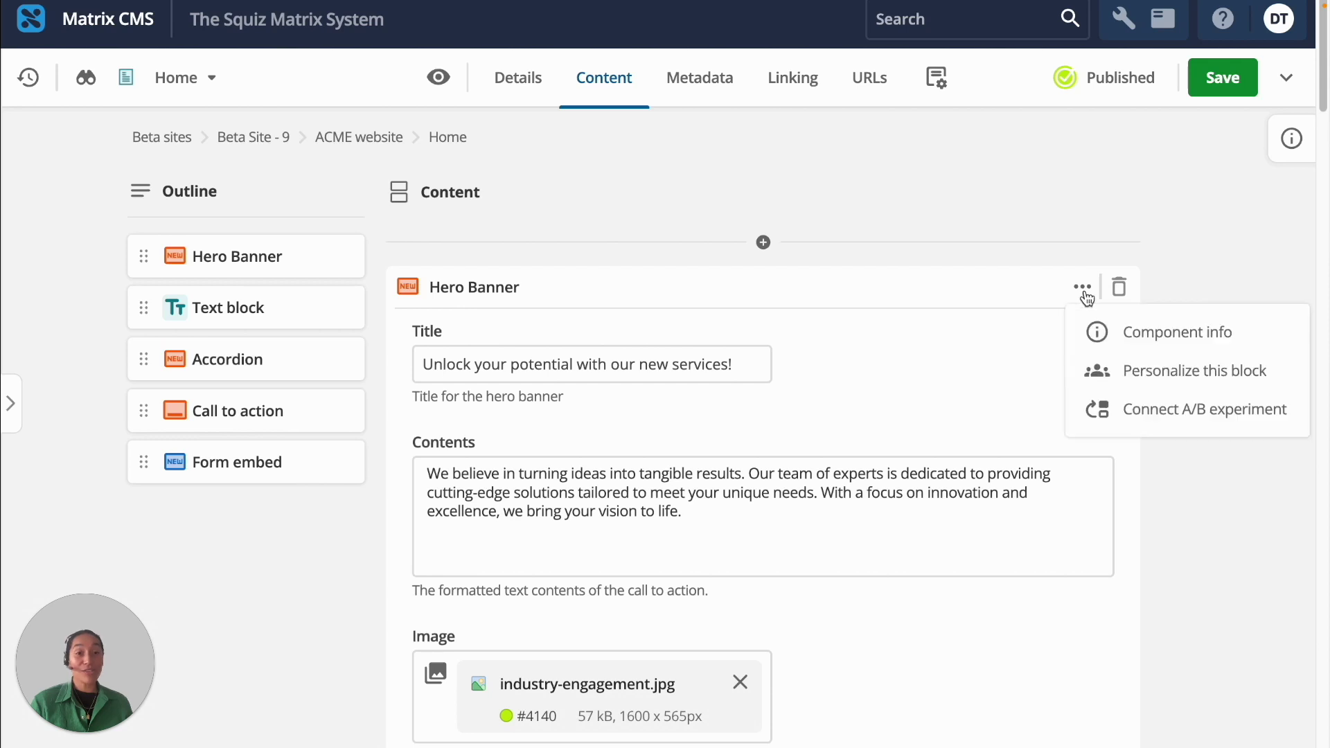
{"action": "left_click", "coordinate": [1142, 372]}
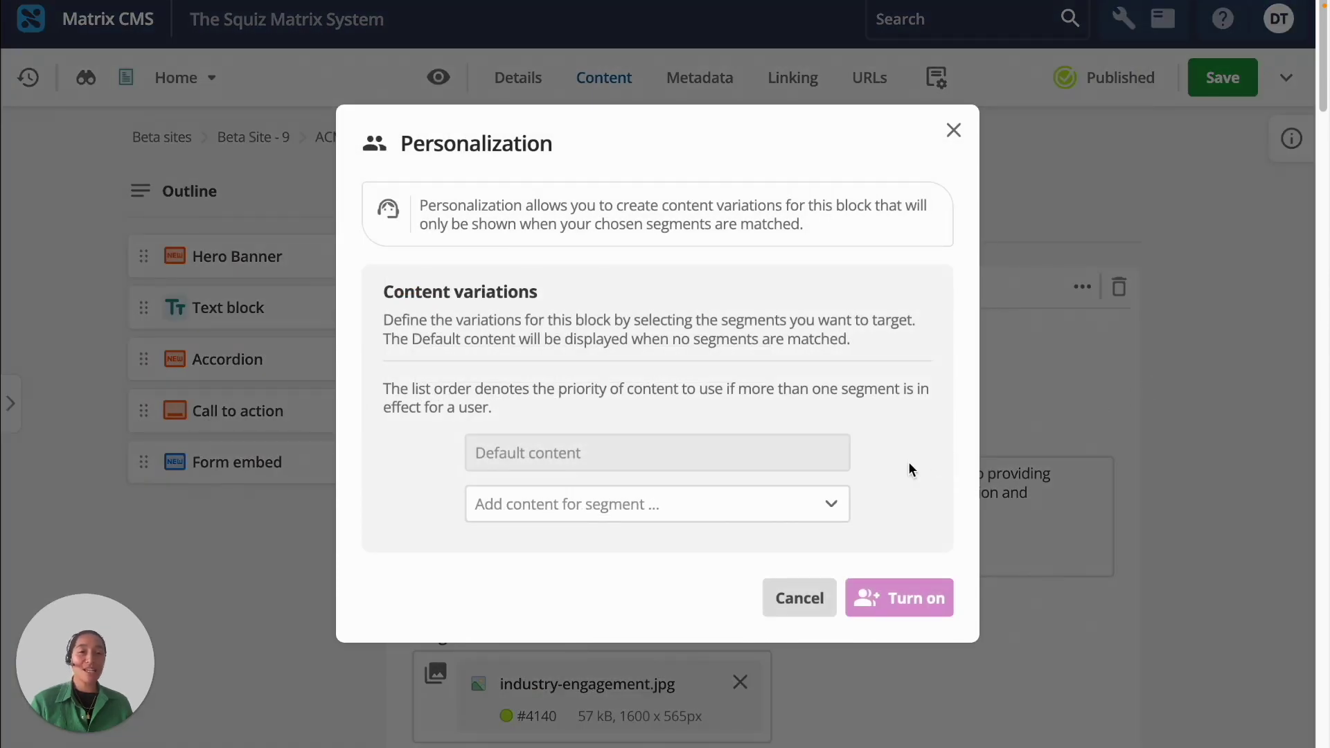
{"action": "left_click", "coordinate": [806, 511]}
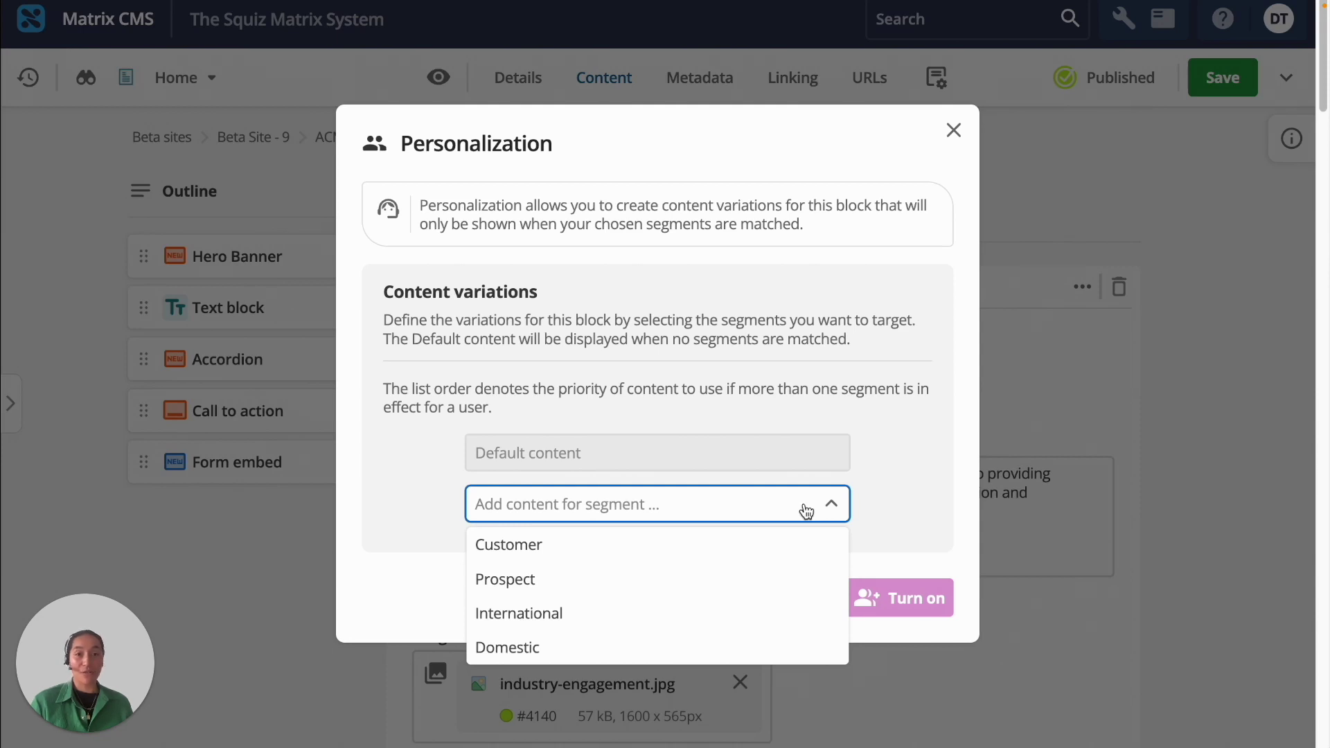
{"action": "left_click", "coordinate": [795, 623]}
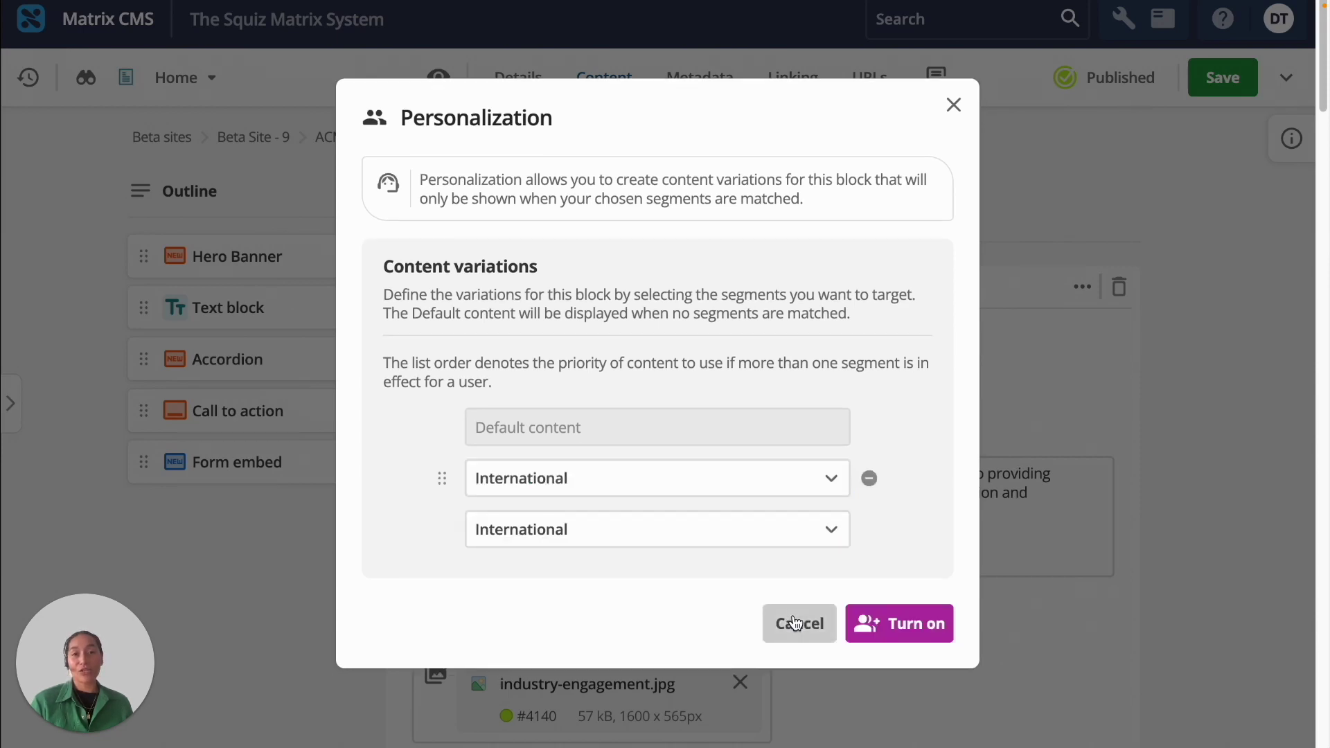
{"action": "left_click", "coordinate": [909, 634]}
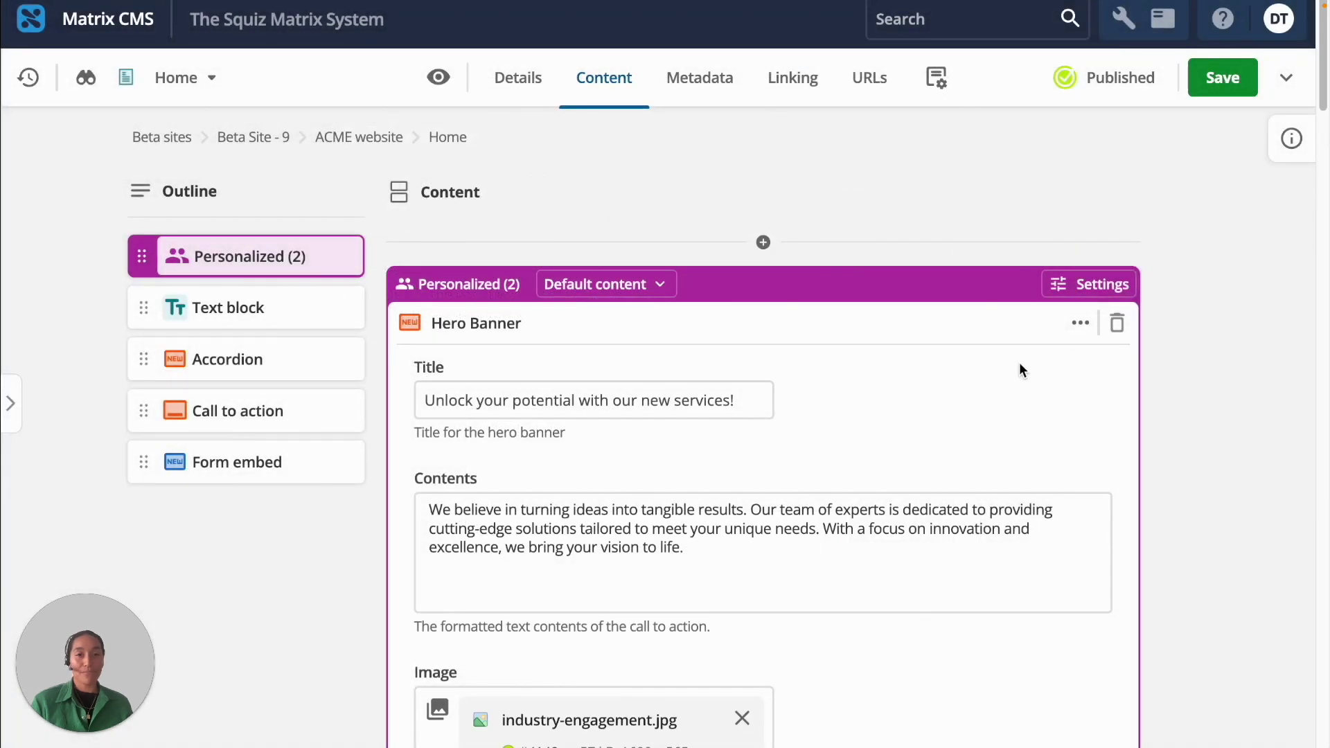
- Switch to the International variation and add a Hero Banner component to it
{"action": "scroll", "coordinate": [983, 351], "scroll_direction": "down", "scroll_amount": 2}
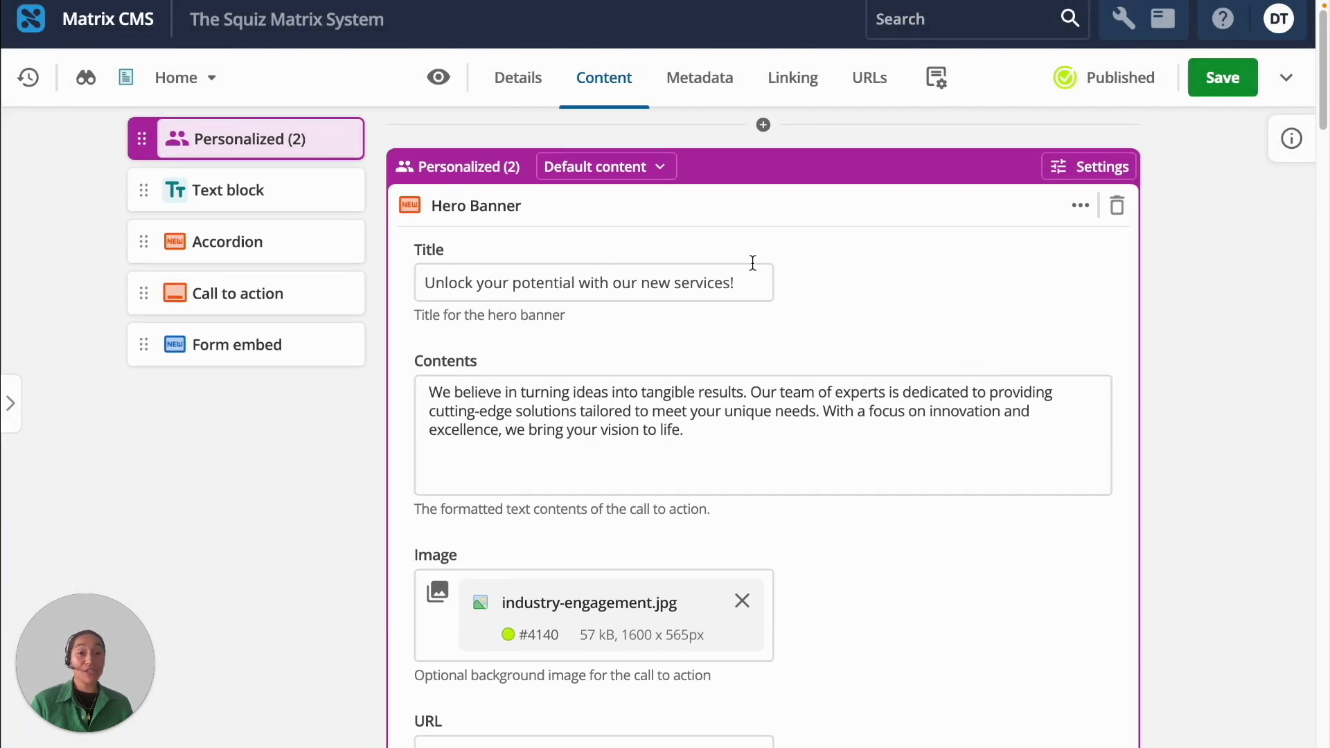
{"action": "left_click", "coordinate": [641, 172]}
{"action": "left_click", "coordinate": [630, 288]}
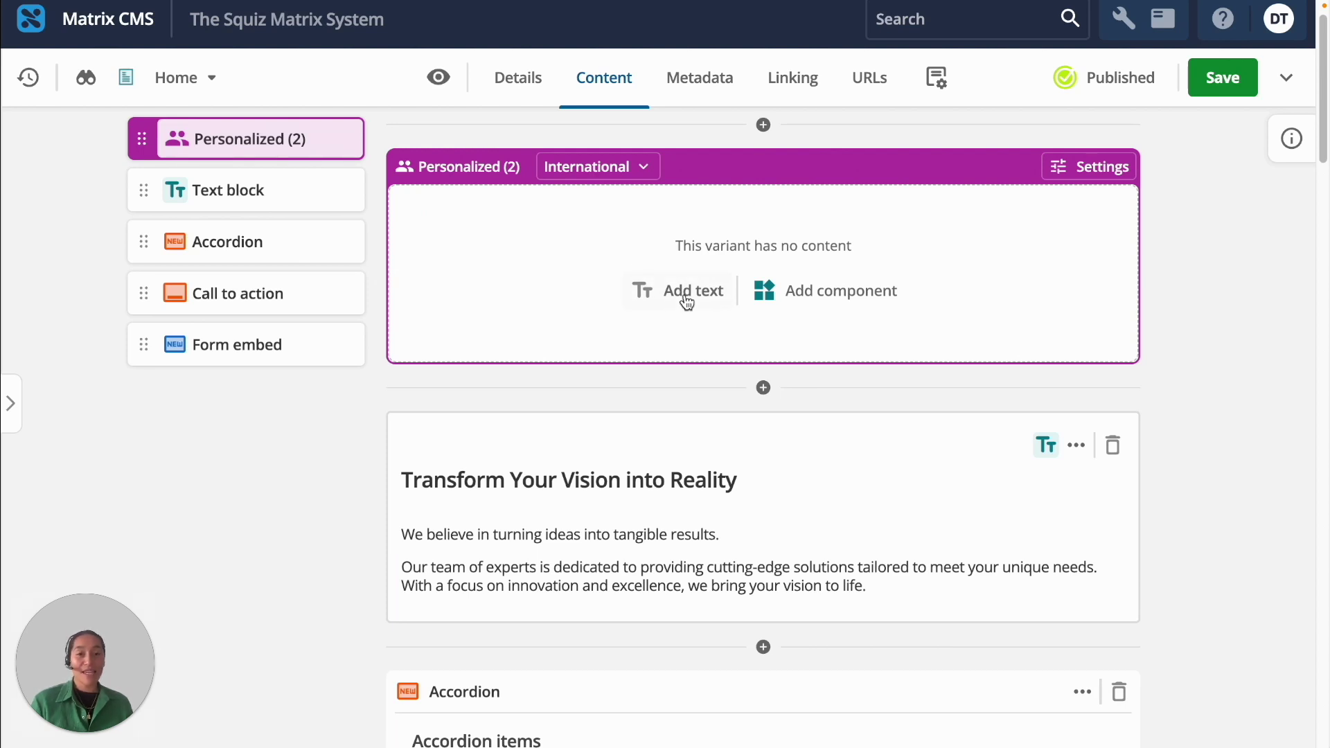
{"action": "left_click", "coordinate": [846, 307]}
- Paste the global-success headline as the banner title and the international description as its contents
{"action": "left_click", "coordinate": [567, 283]}
{"action": "key", "text": "ctrl+v"}
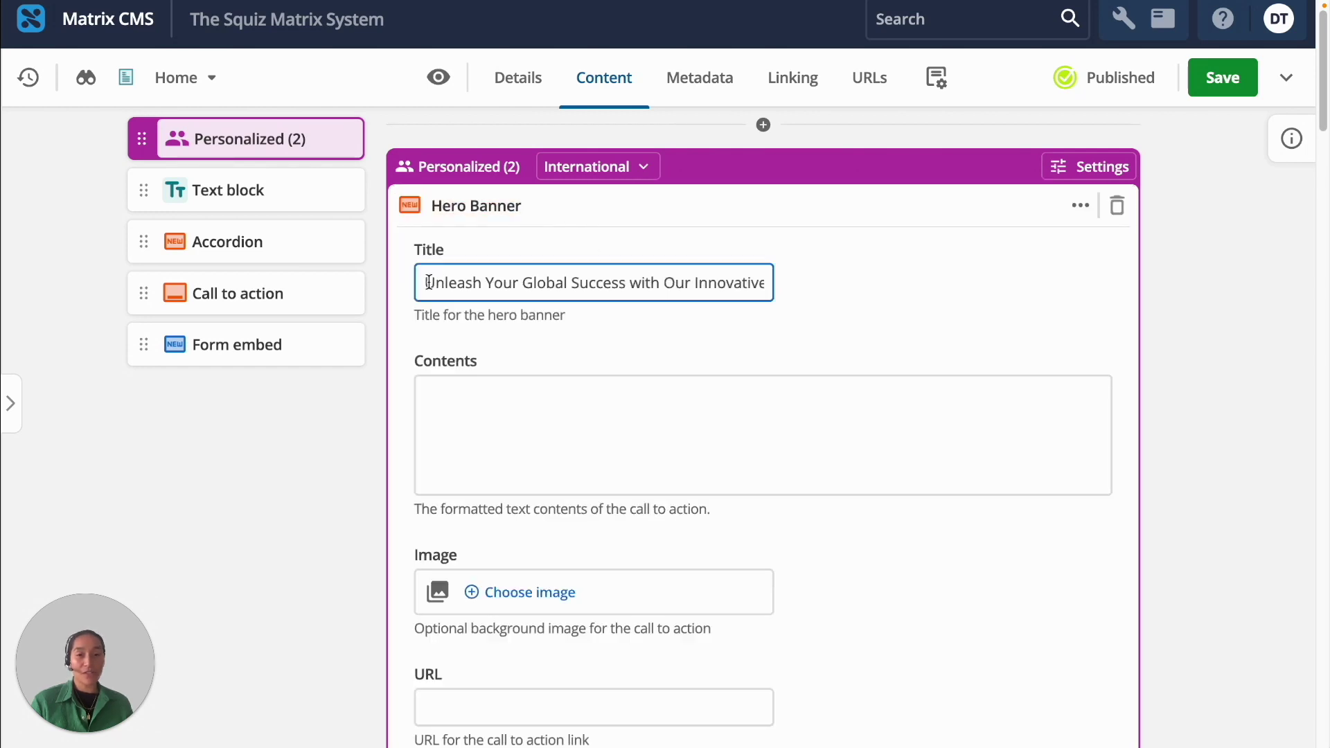
{"action": "left_click", "coordinate": [705, 486]}
{"action": "type", "text": "We understand that success knows no borders. Our commitment to turning ideas into tangible, global results sets us apart. Our team of international experts is dedicated to providing cutting-edge solutions crafted to meet the unique needs of businesses worldwide."}
{"action": "left_click", "coordinate": [967, 550]}
{"action": "scroll", "coordinate": [563, 451], "scroll_direction": "down", "scroll_amount": 1}
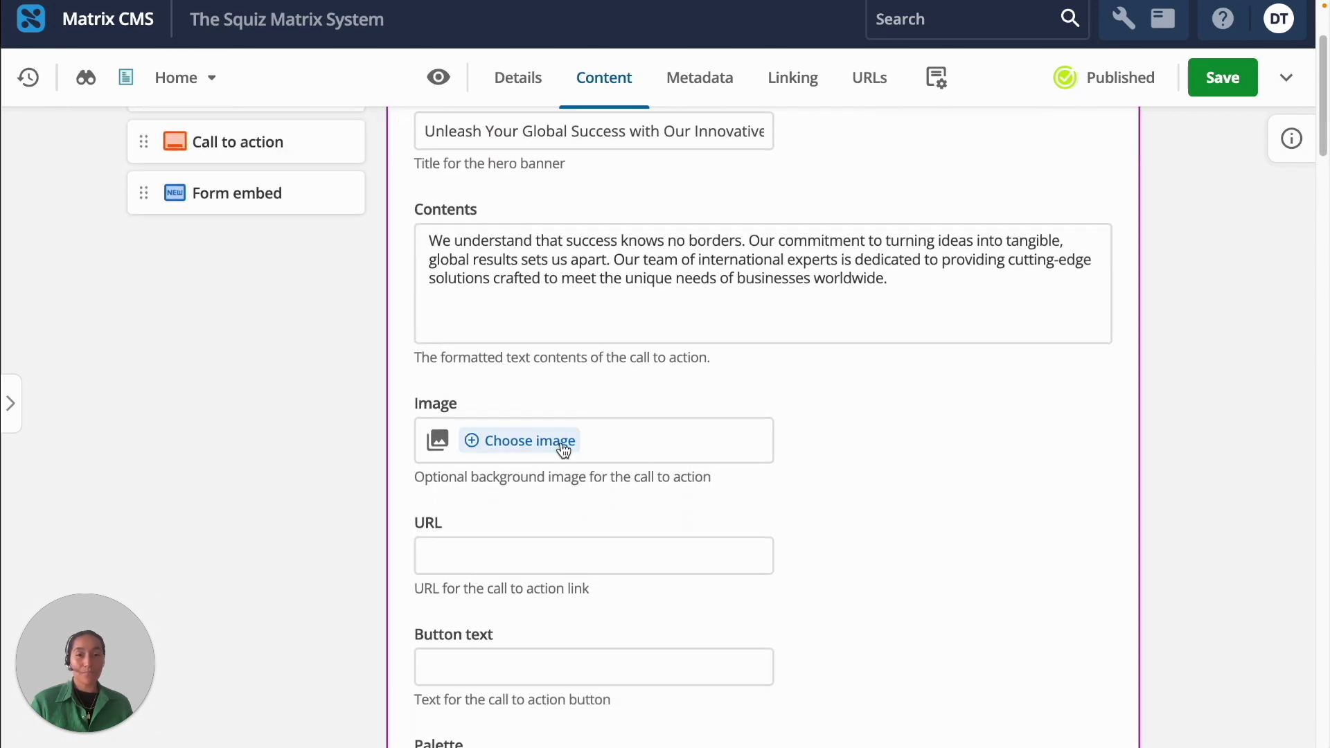
{"action": "left_click", "coordinate": [548, 447]}
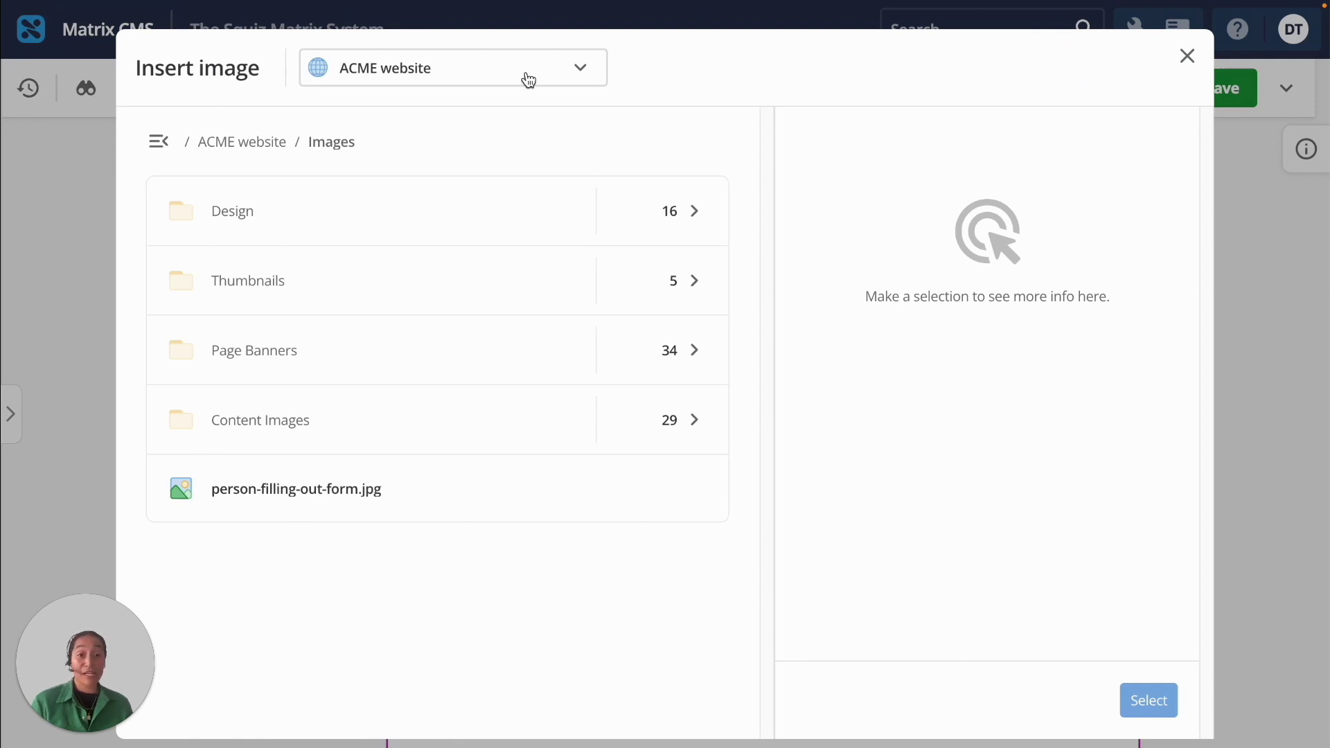
- Insert person-filling-out-form.jpg as the International Hero Banner's background image
{"action": "left_click", "coordinate": [529, 80]}
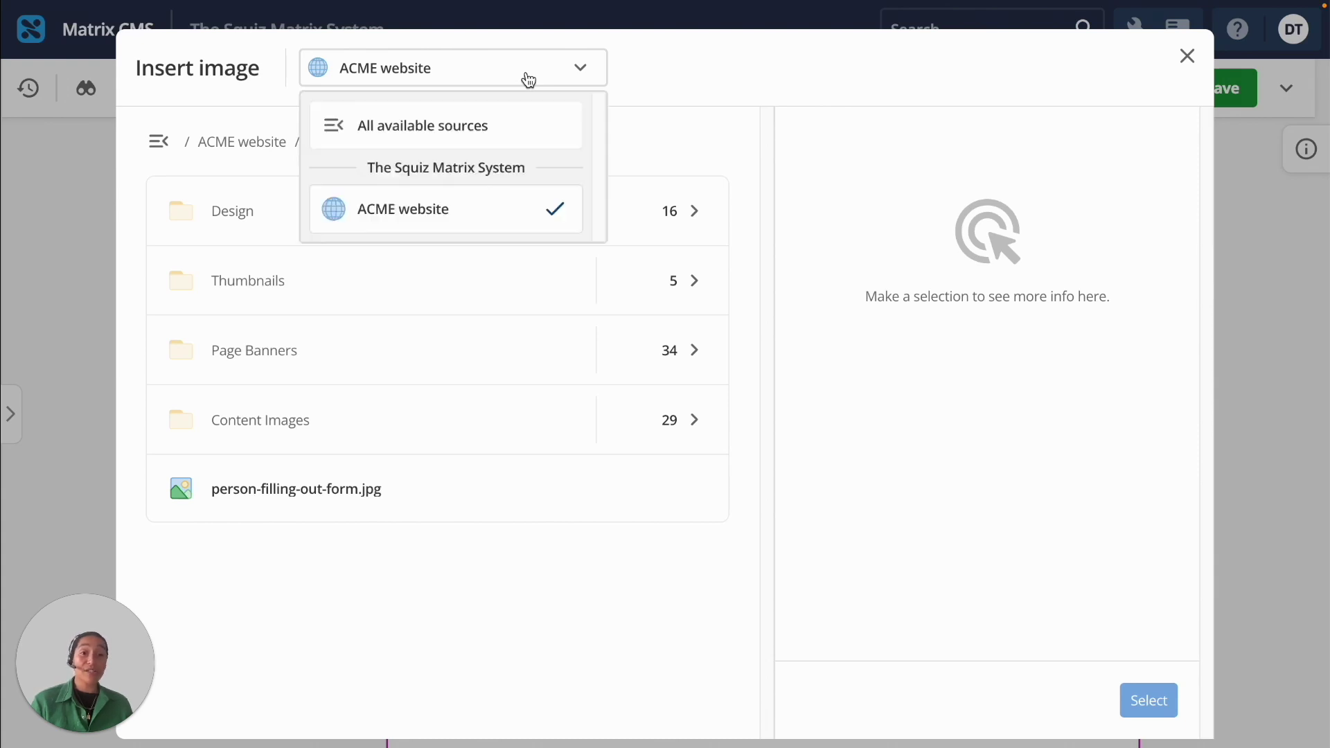
{"action": "left_click", "coordinate": [649, 137]}
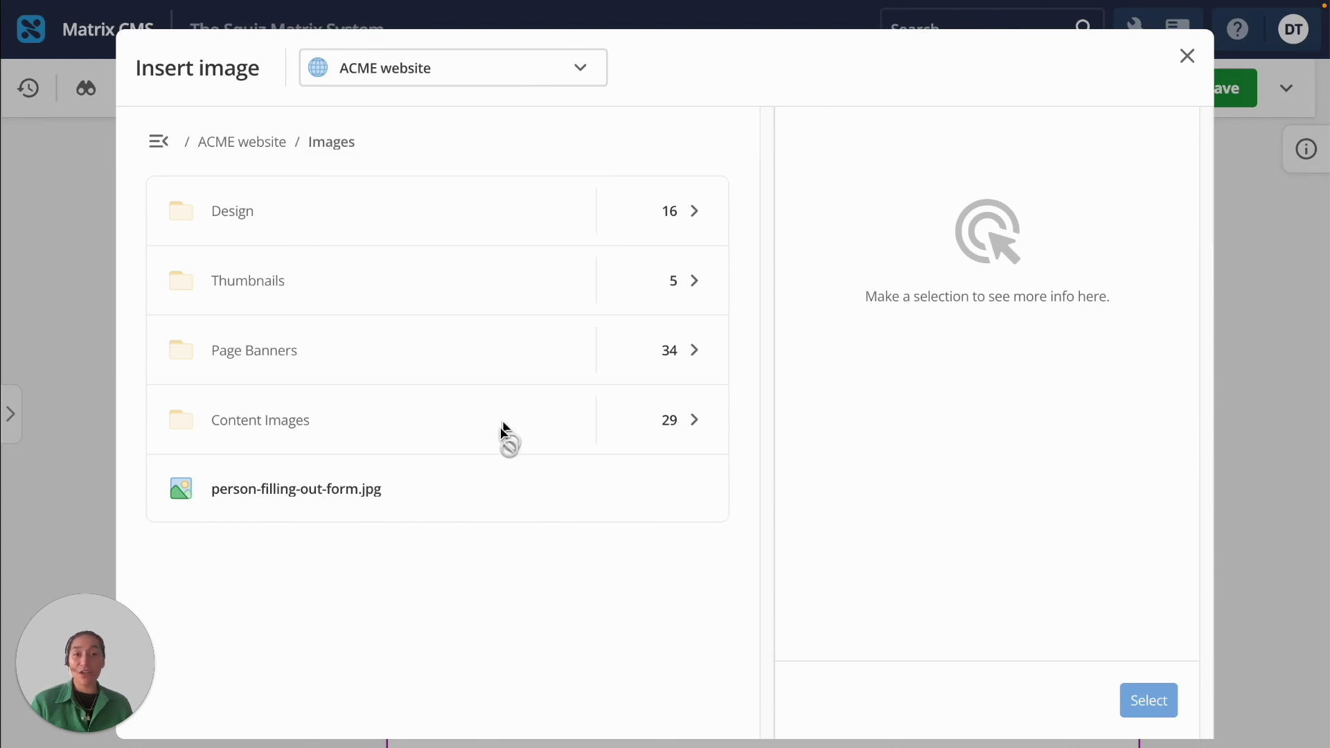
{"action": "left_click", "coordinate": [466, 490]}
{"action": "left_click", "coordinate": [1146, 701]}
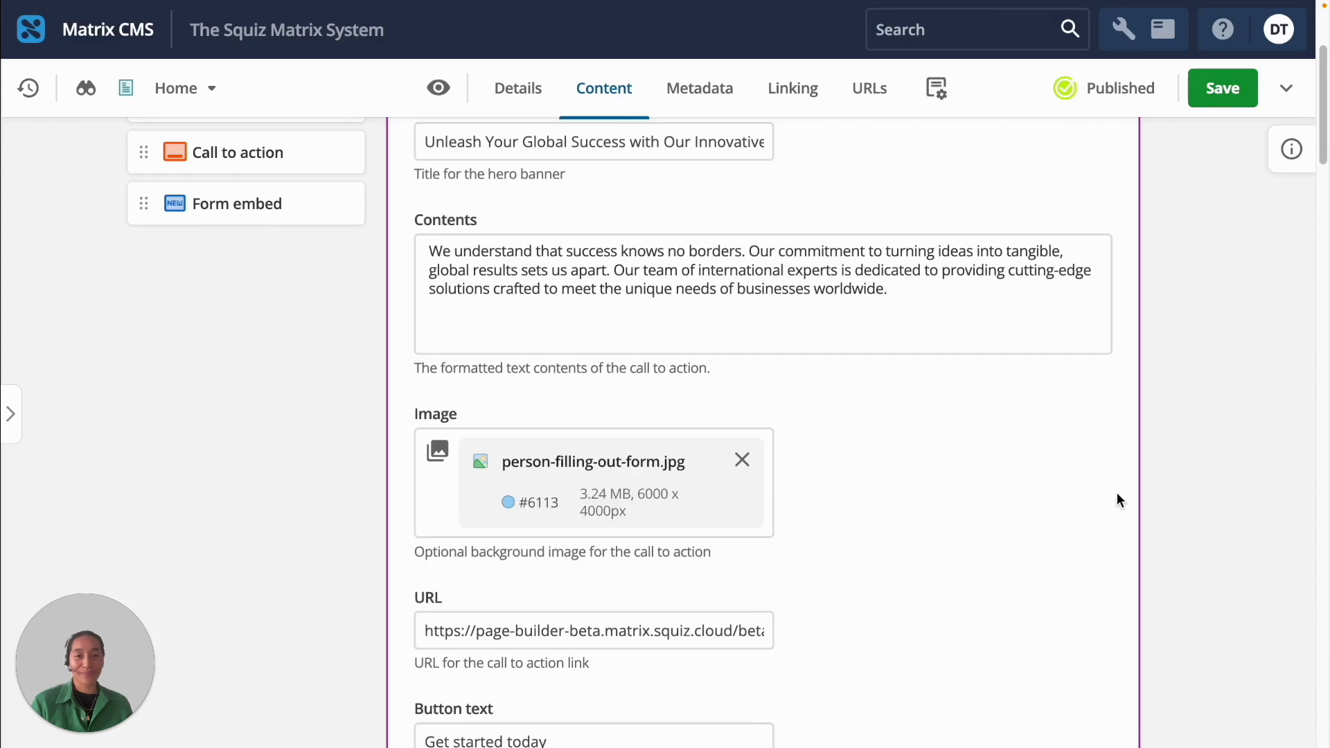
{"action": "scroll", "coordinate": [1116, 493], "scroll_direction": "up", "scroll_amount": 4}
{"action": "left_click", "coordinate": [1223, 92]}
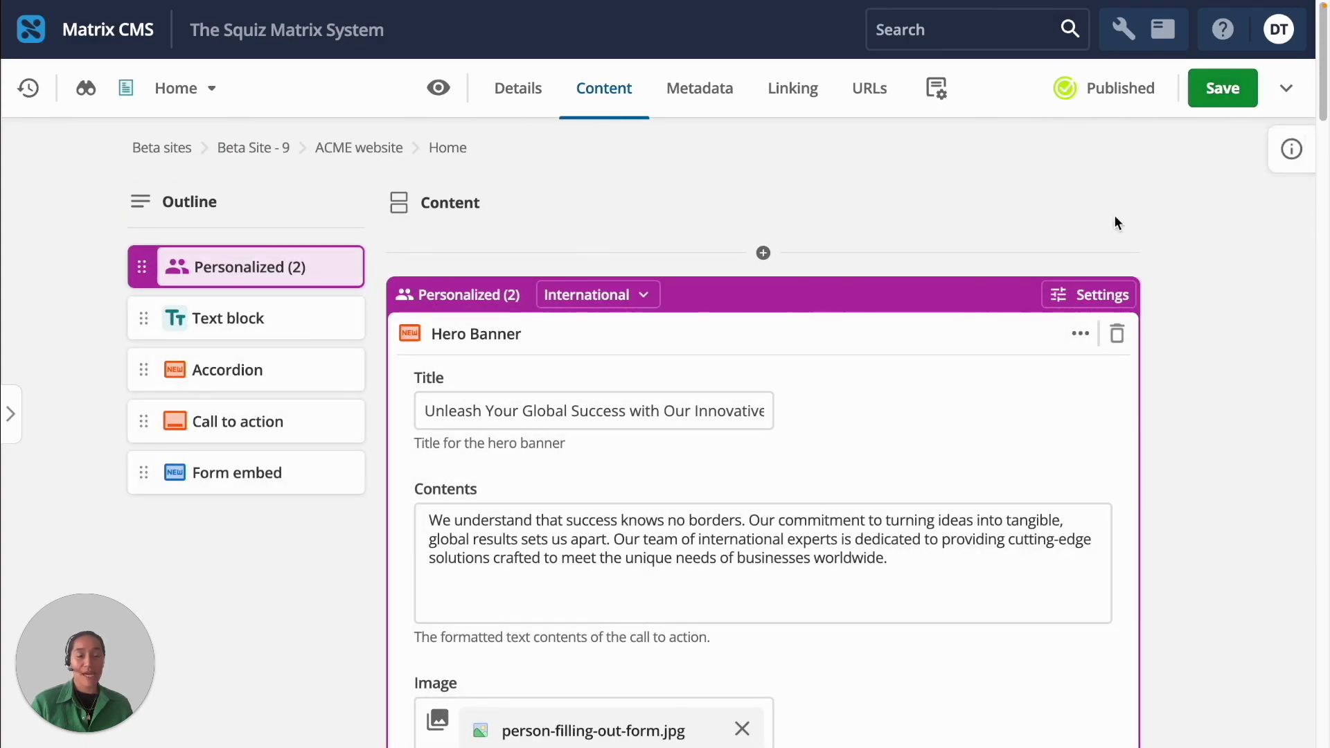
{"action": "left_click_drag", "start_coordinate": [3, 362], "coordinate": [843, 362]}
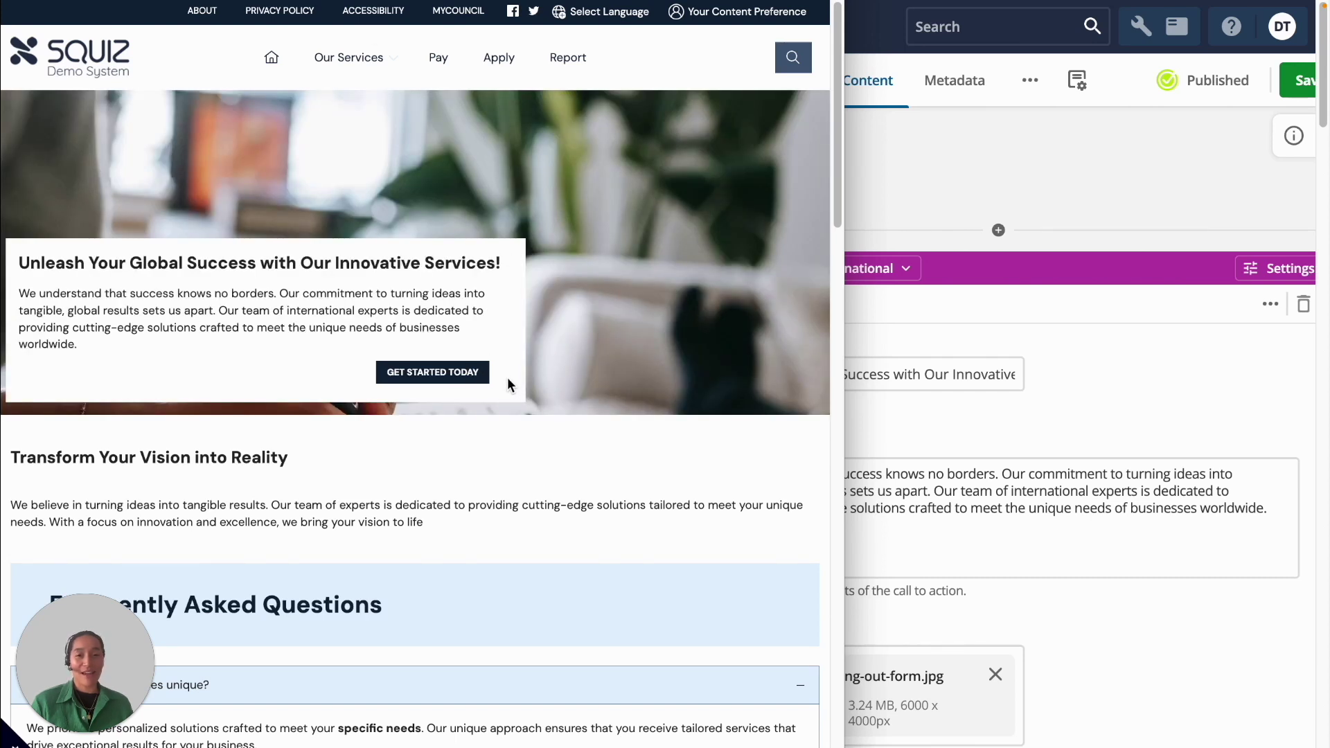
{"action": "left_click", "coordinate": [836, 412]}
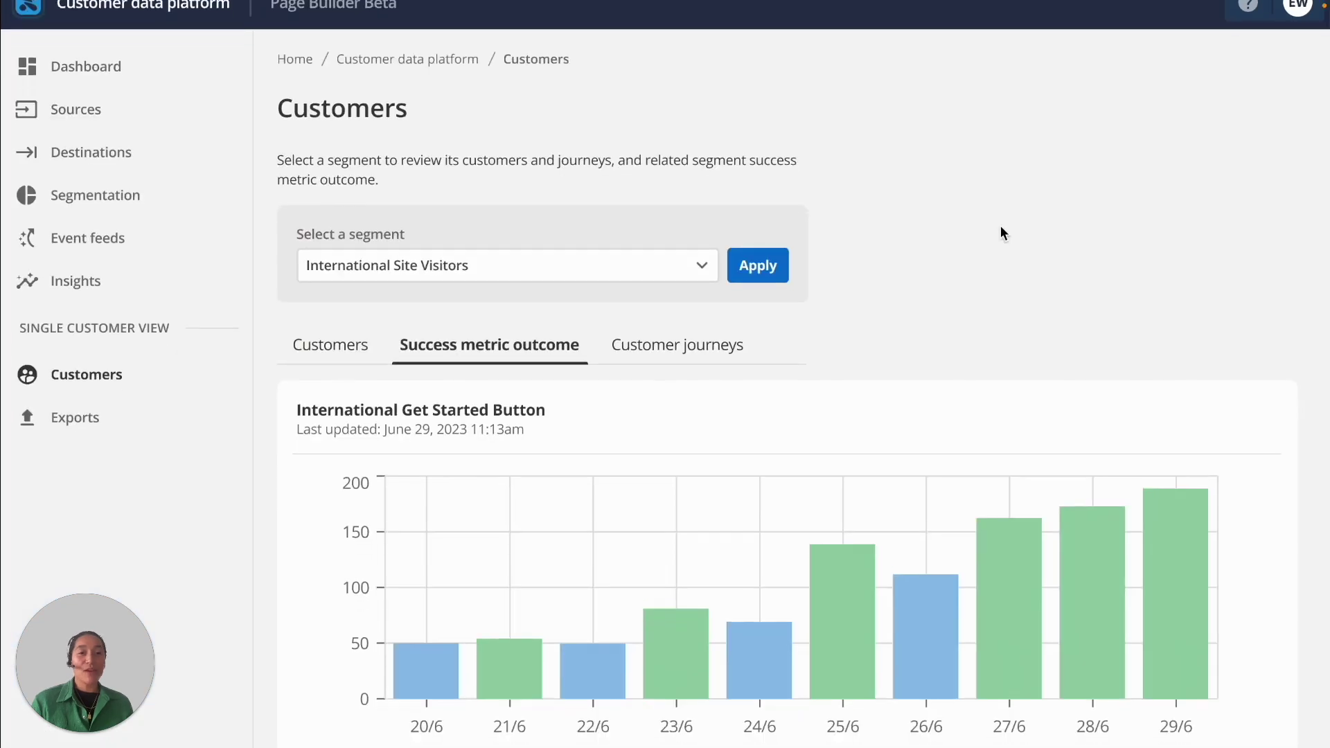
{"action": "scroll", "coordinate": [1000, 232], "scroll_direction": "down", "scroll_amount": 1}
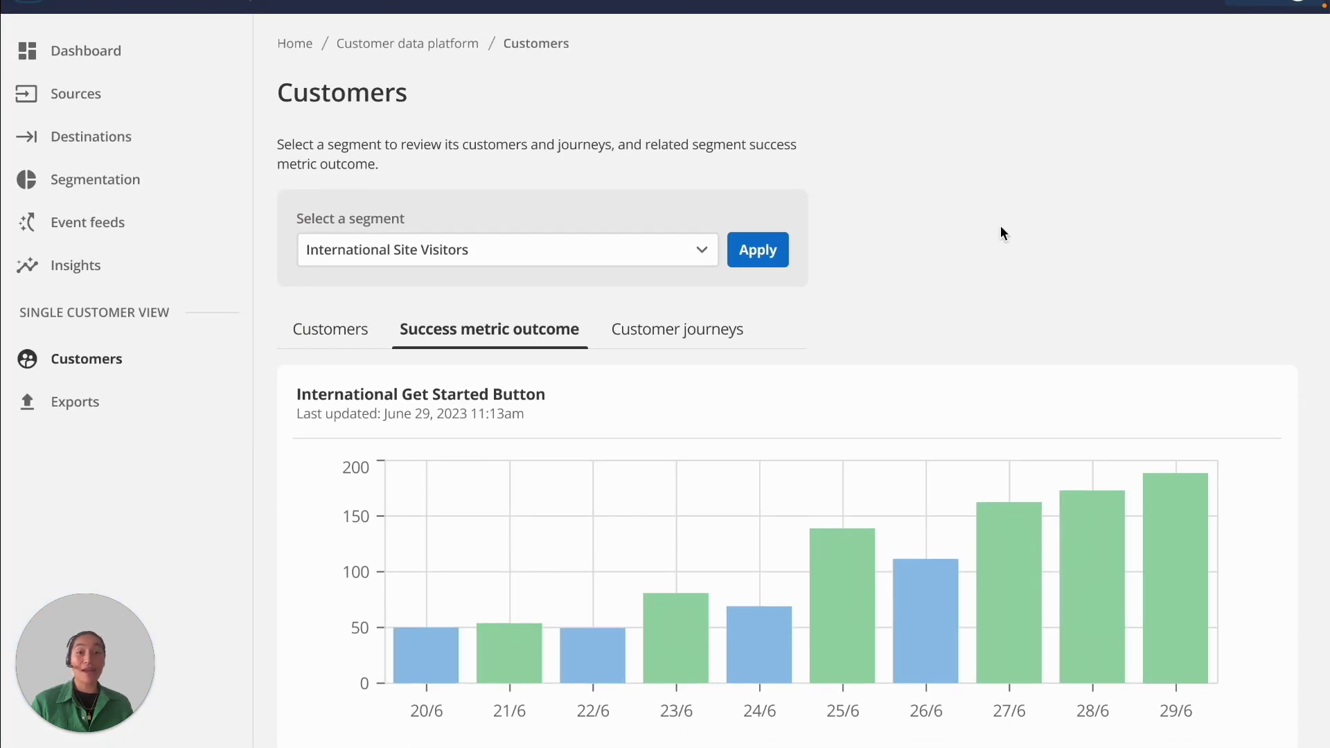
- Review the International Site Visitors success metric chart, then return to the Home page editor
{"action": "scroll", "coordinate": [1000, 234], "scroll_direction": "down", "scroll_amount": 1}
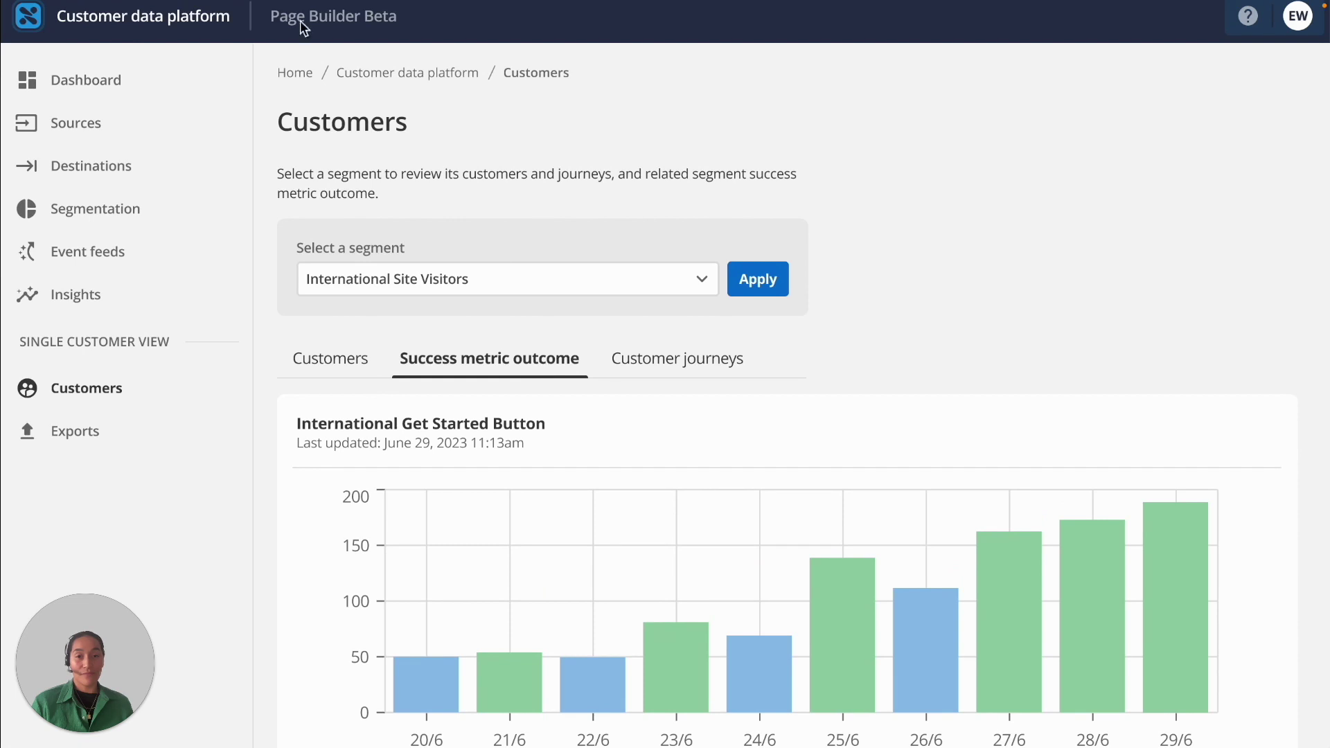
{"action": "left_click", "coordinate": [552, 33]}
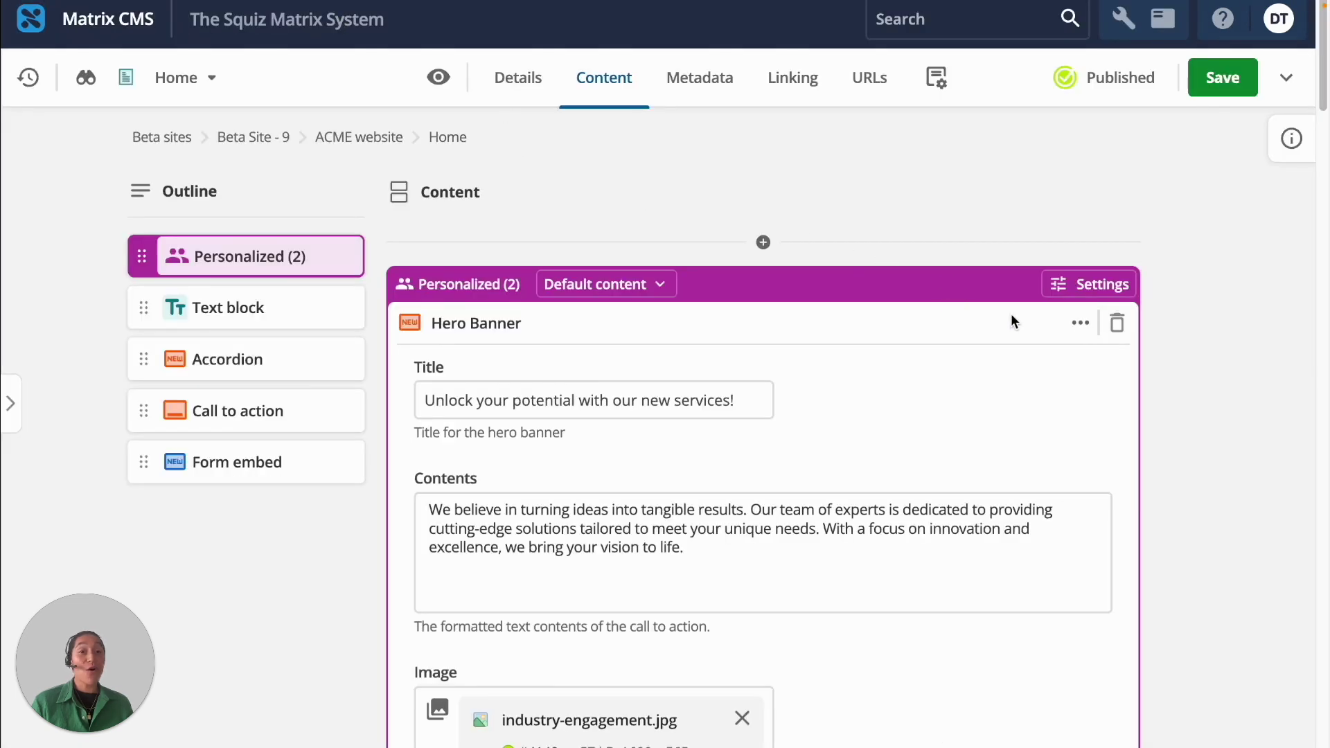
- Connect the default Hero Banner to an A/B experiment and begin a new experiment
{"action": "left_click", "coordinate": [1081, 322]}
{"action": "left_click", "coordinate": [1189, 415]}
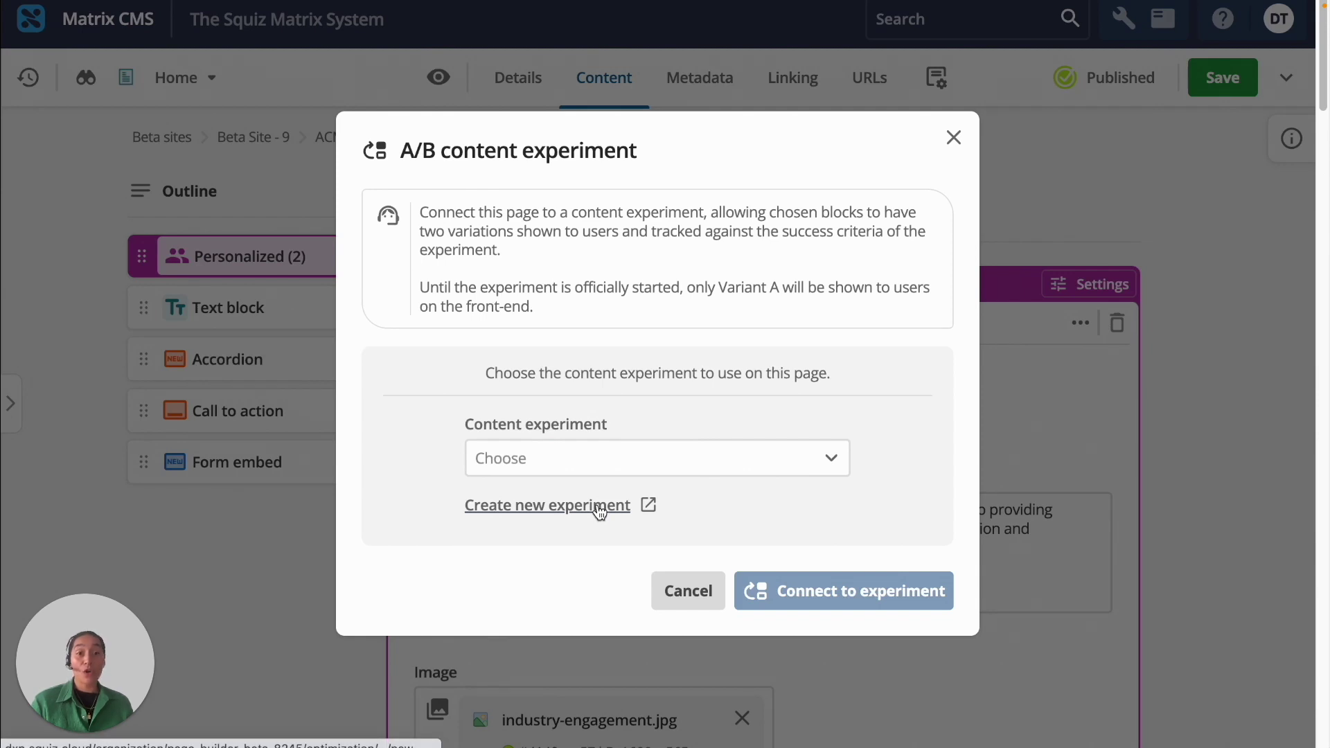
{"action": "left_click", "coordinate": [600, 512]}
- Name the new experiment 'Service Registration CTA' and describe it as testing registration calls to action
{"action": "left_click", "coordinate": [500, 313]}
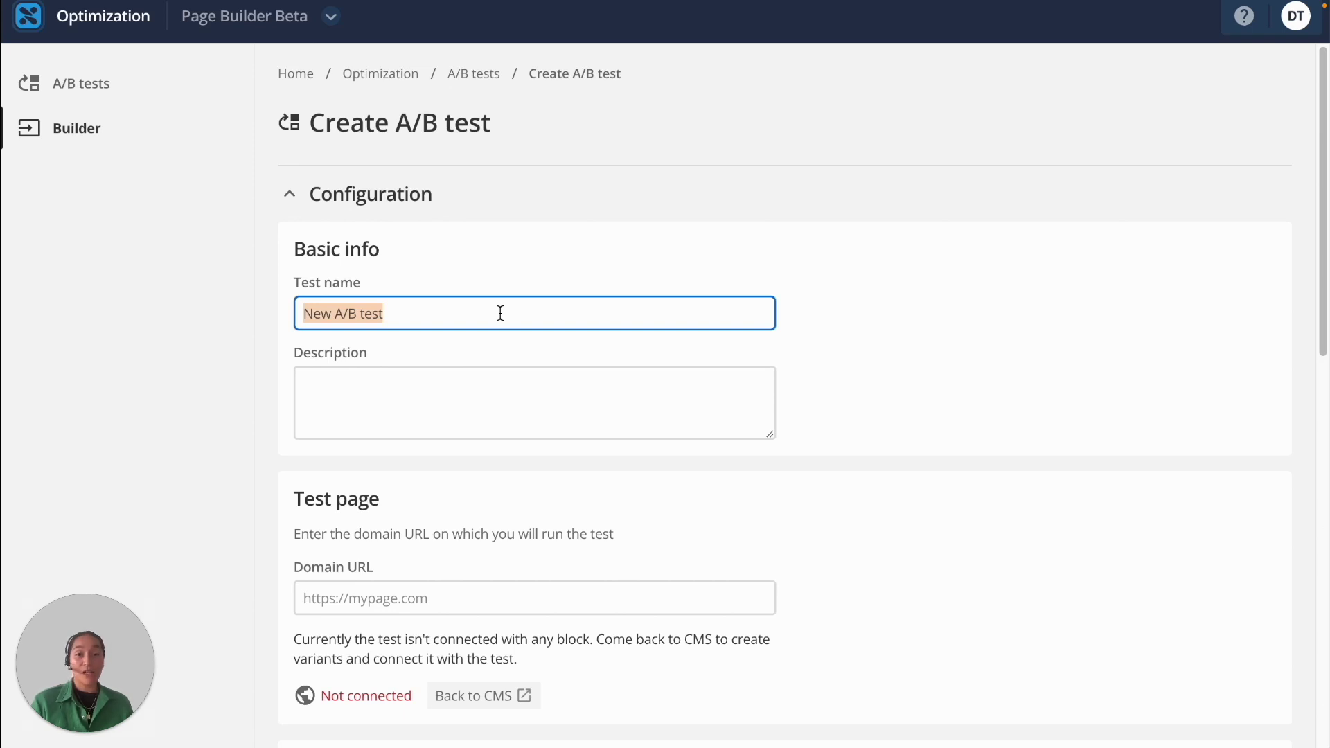
{"action": "type", "text": "Service Registration CTA"}
{"action": "left_click", "coordinate": [329, 389]}
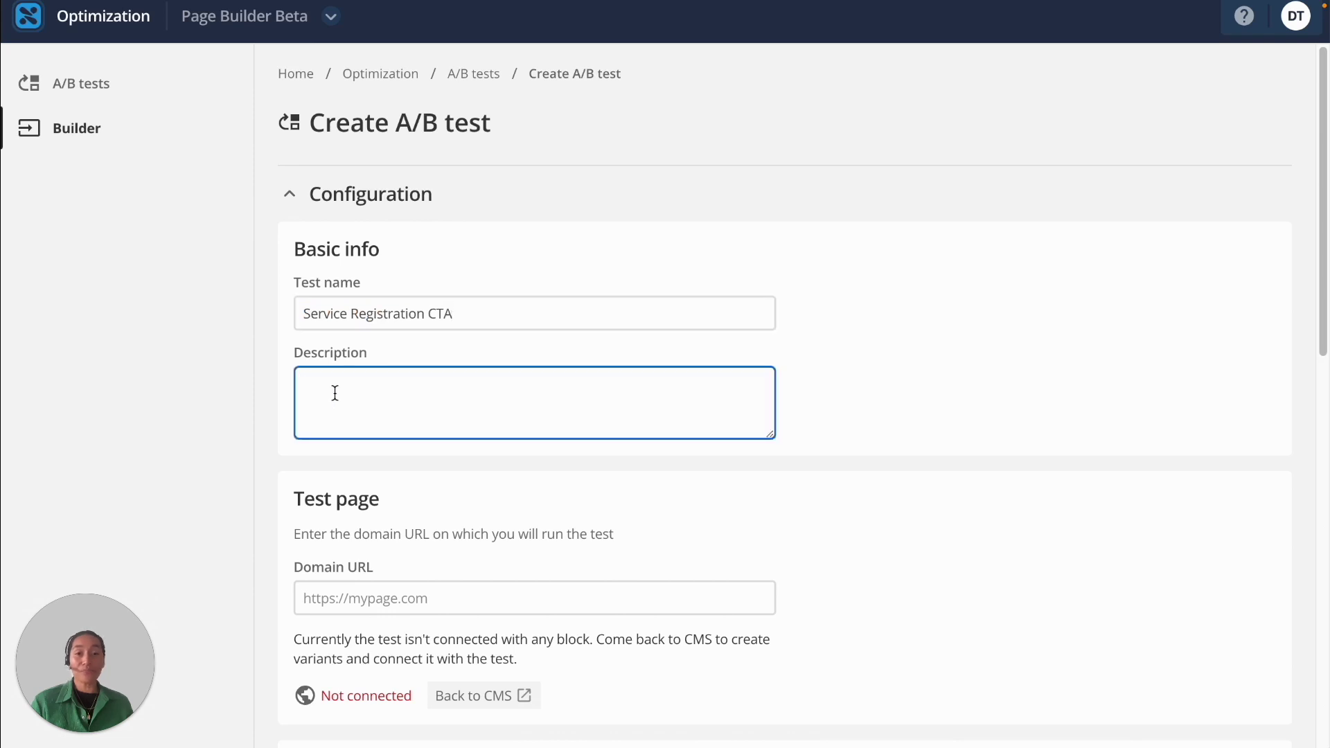
{"action": "type", "text": "Testing which call to action leads to more converstions to our service registrations page"}
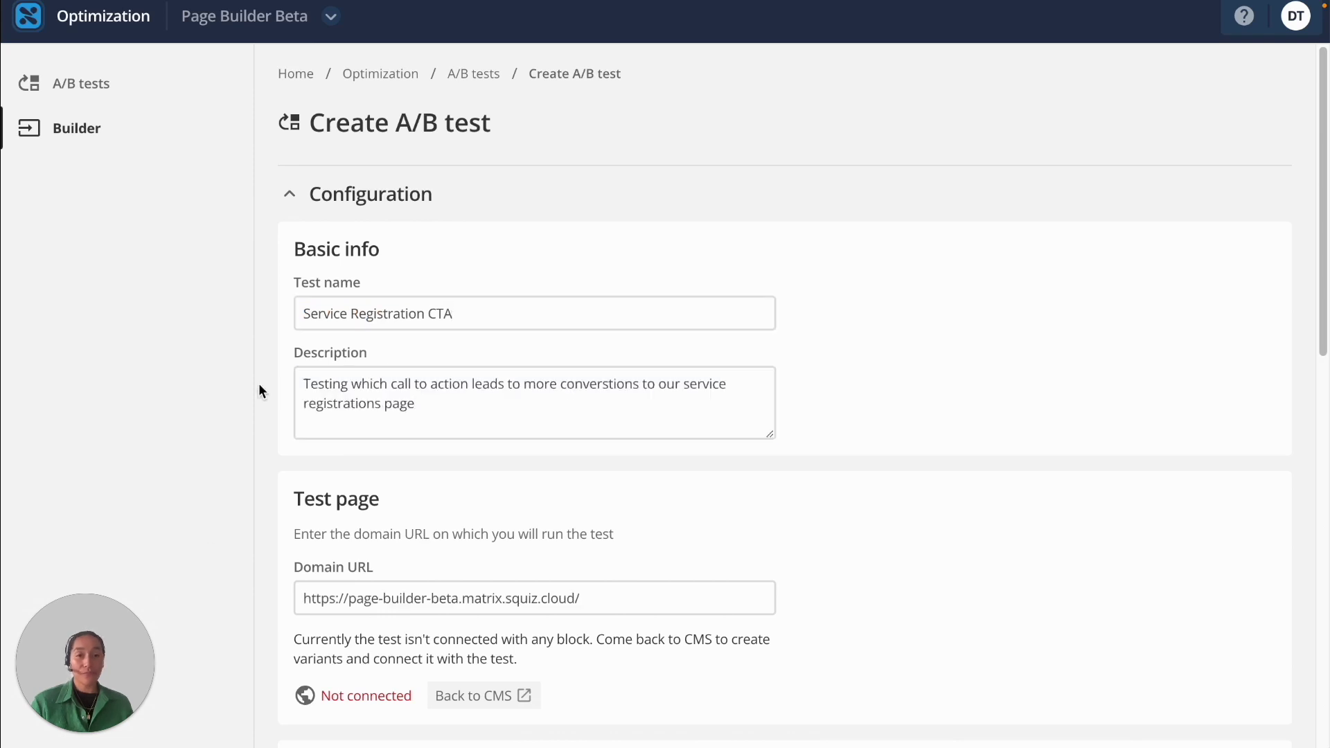
{"action": "scroll", "coordinate": [299, 547], "scroll_direction": "down", "scroll_amount": 8}
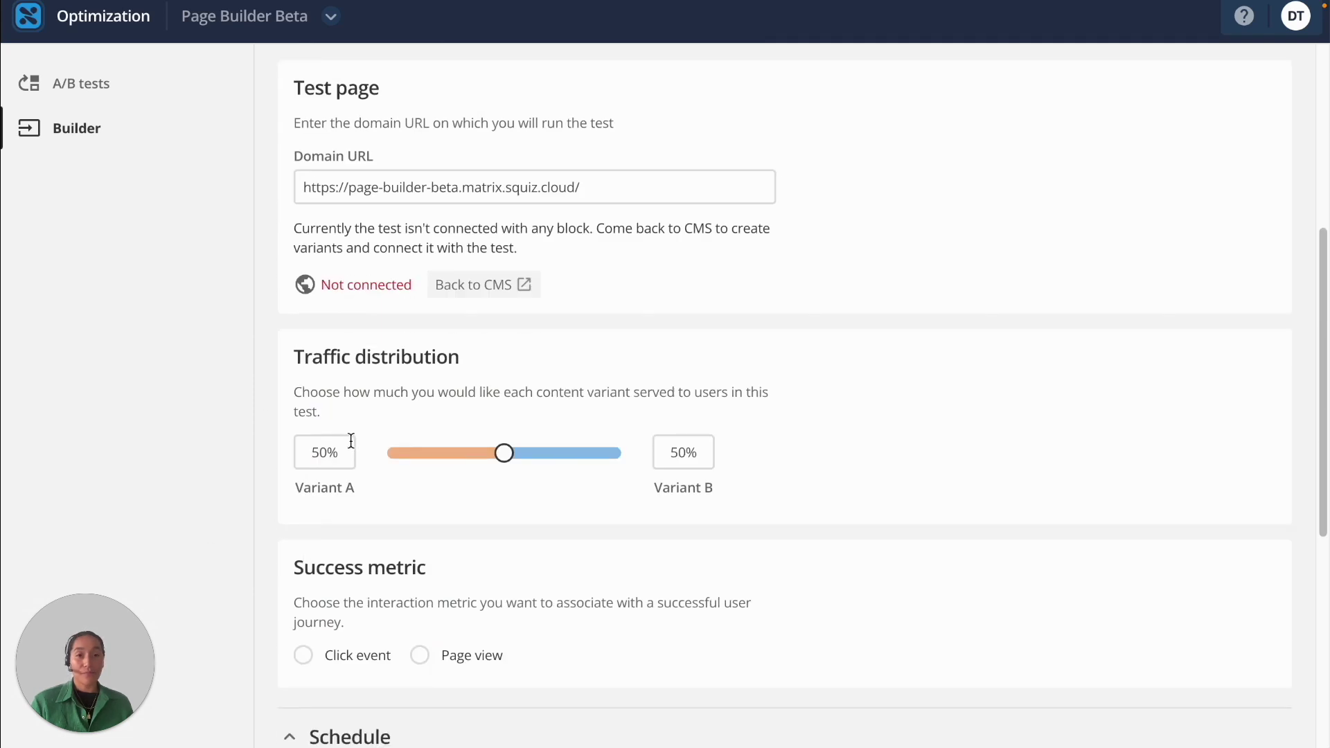
{"action": "scroll", "coordinate": [510, 268], "scroll_direction": "down", "scroll_amount": 2}
- Split traffic 25% Variant A / 75% Variant B and measure success by services page views
{"action": "left_click_drag", "start_coordinate": [505, 178], "coordinate": [450, 177]}
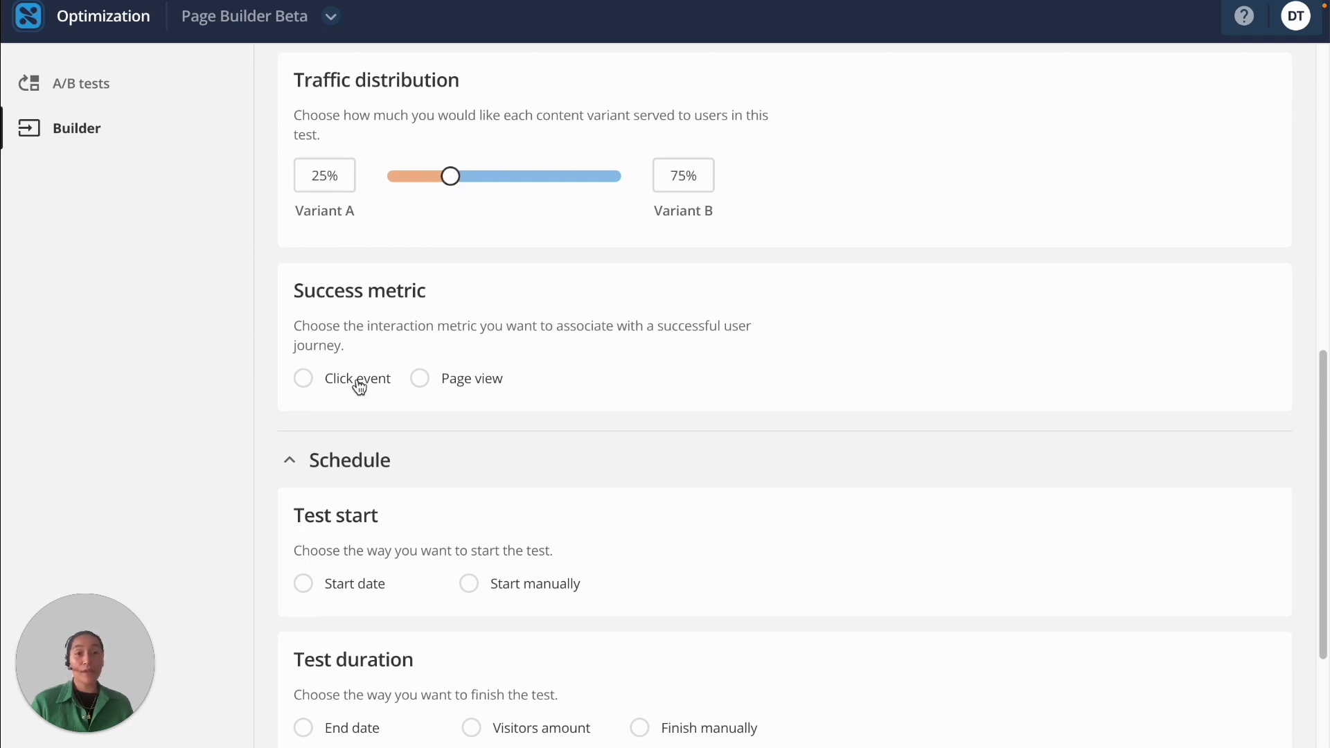
{"action": "left_click", "coordinate": [459, 382]}
{"action": "left_click", "coordinate": [505, 521]}
{"action": "type", "text": "https://page-builder-beta.matrix.squiz.cloud/beta/9/services"}
{"action": "scroll", "coordinate": [525, 481], "scroll_direction": "down", "scroll_amount": 2}
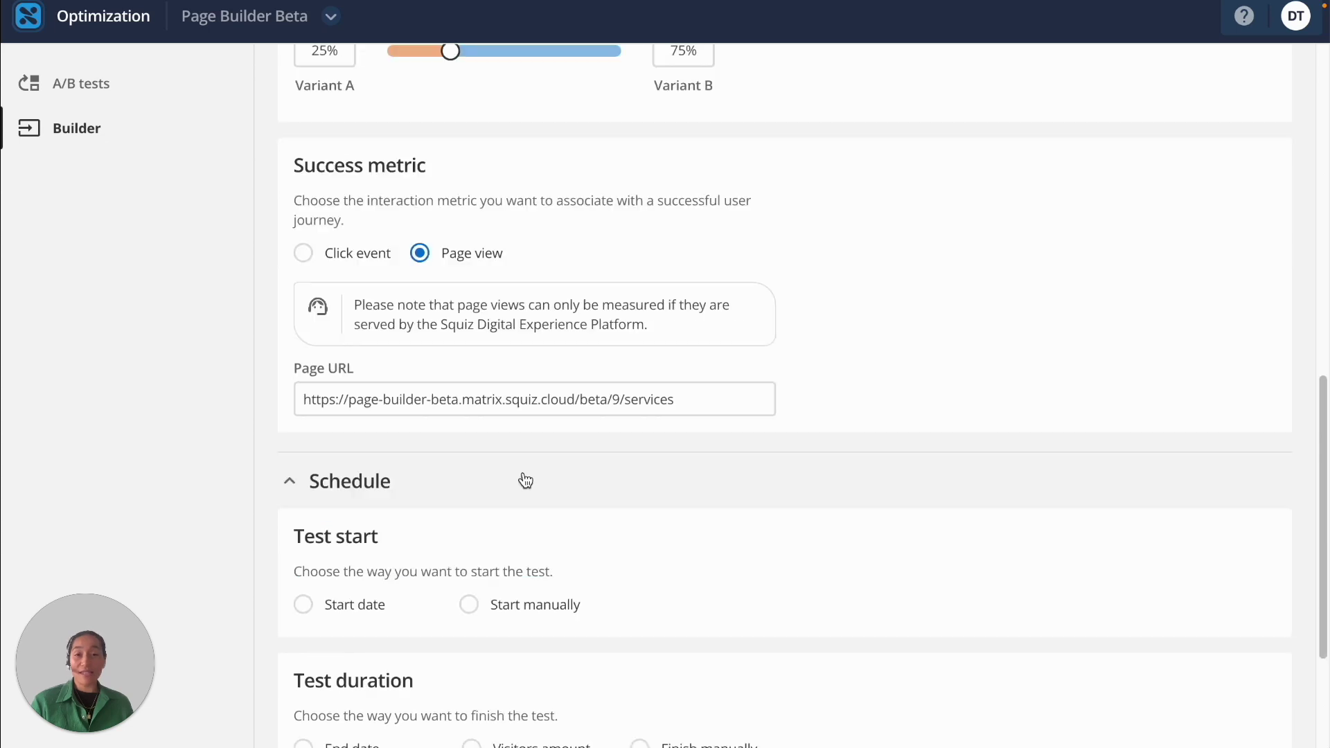
{"action": "scroll", "coordinate": [525, 480], "scroll_direction": "down", "scroll_amount": 2}
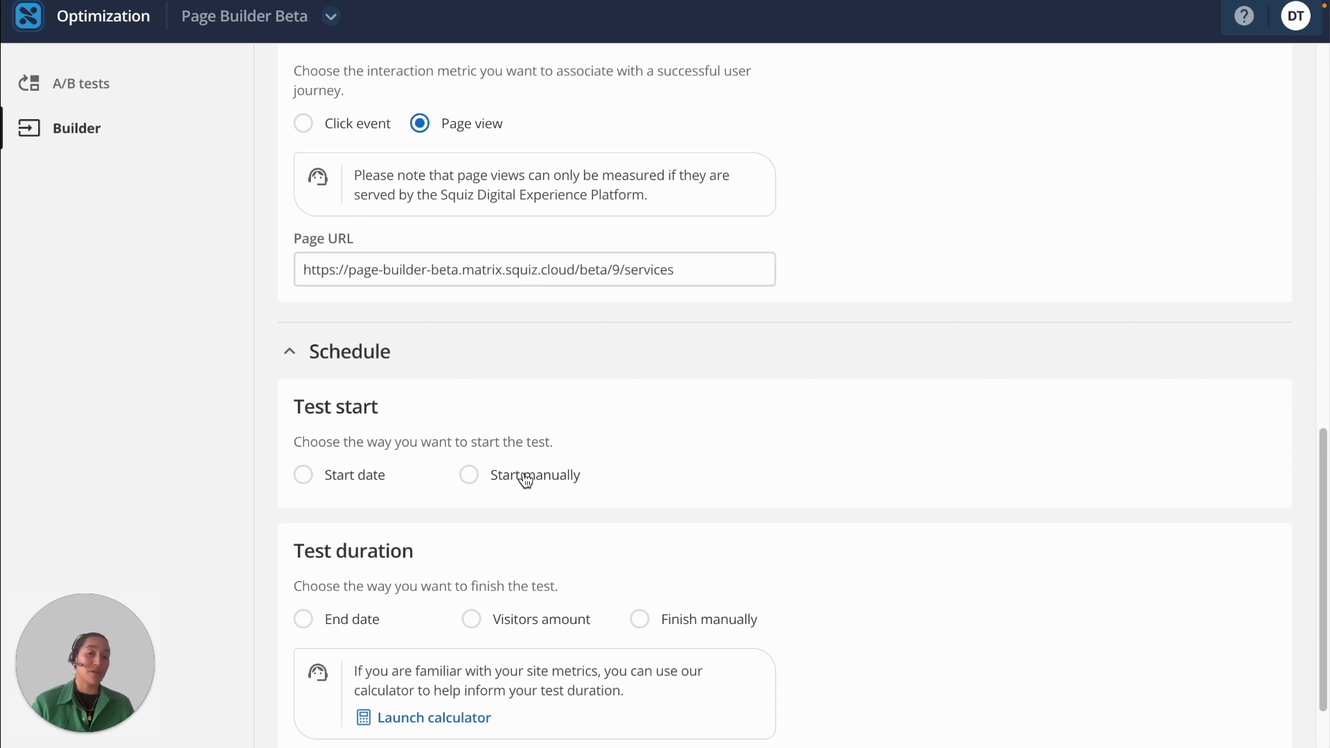
{"action": "scroll", "coordinate": [524, 480], "scroll_direction": "down", "scroll_amount": 2}
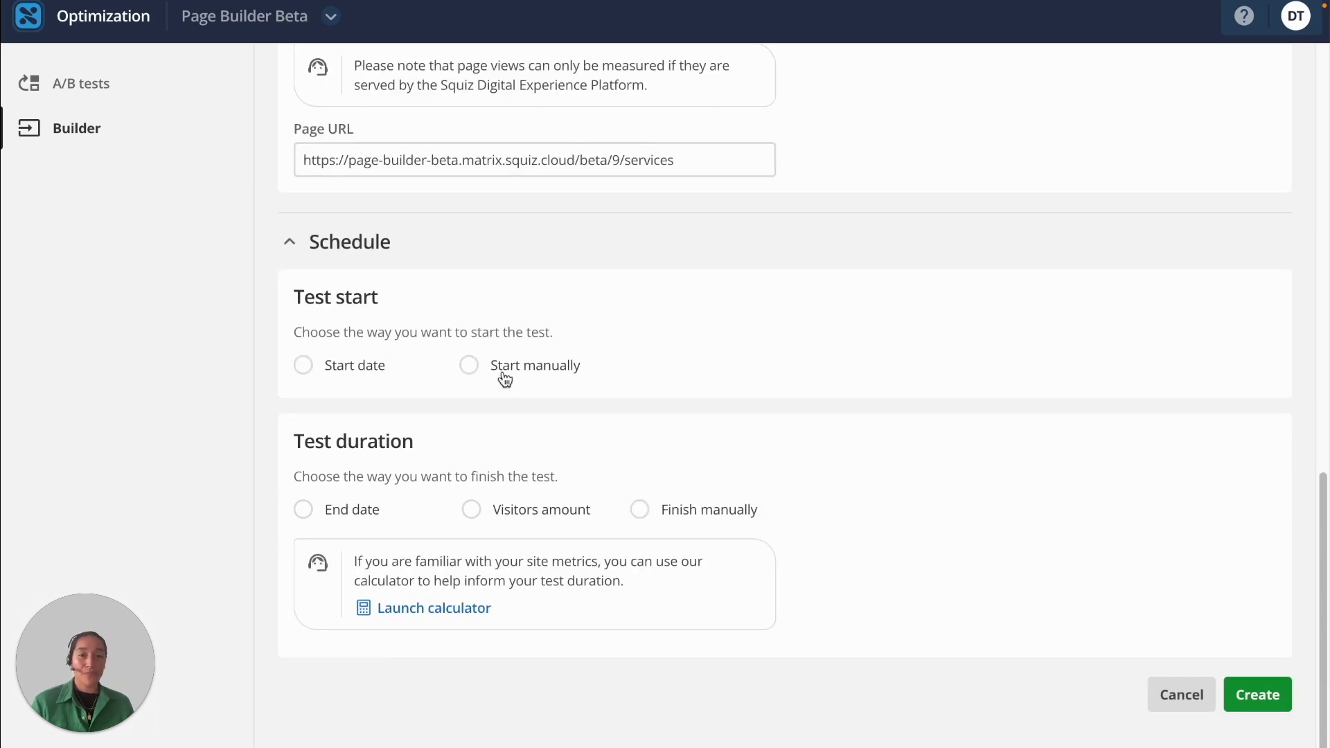
- Set the test to start manually and end after 1000 visitors, then create it
{"action": "left_click", "coordinate": [369, 379]}
{"action": "left_click", "coordinate": [471, 368]}
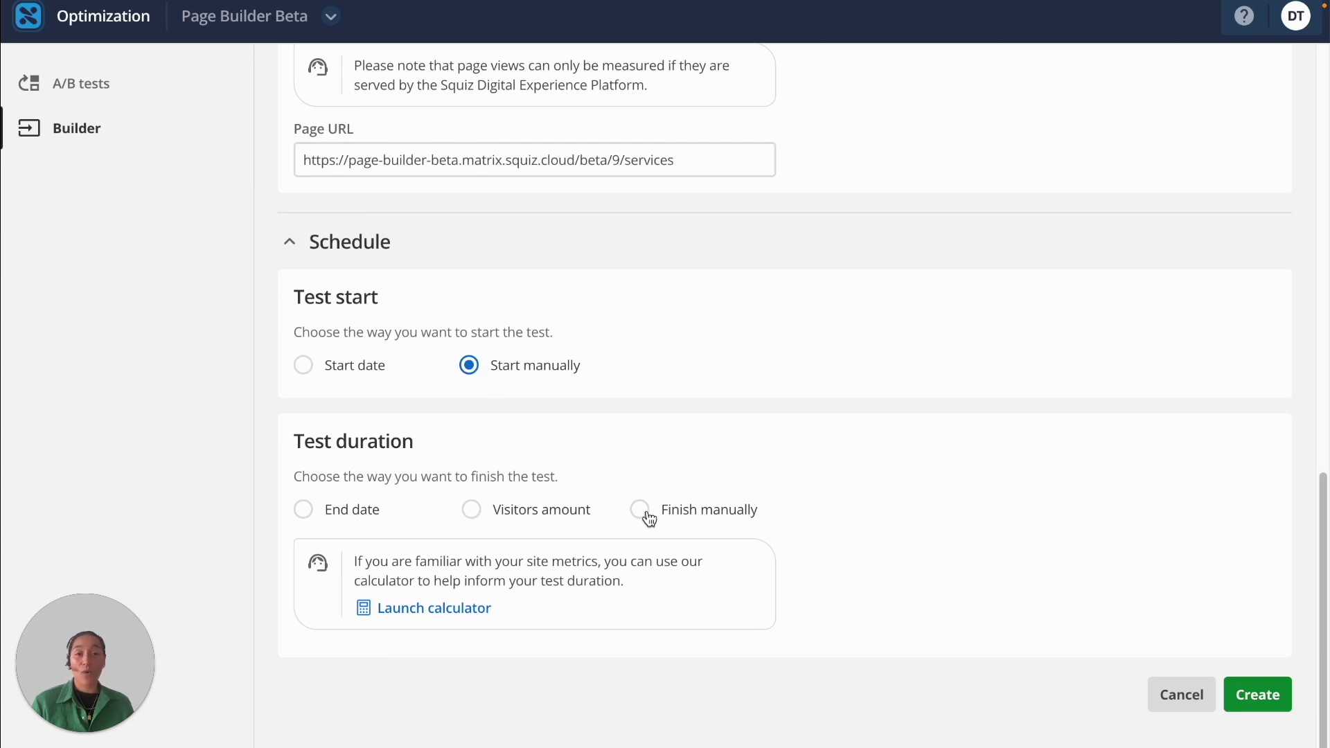
{"action": "left_click", "coordinate": [558, 518]}
{"action": "left_click", "coordinate": [538, 540]}
{"action": "type", "text": "1000"}
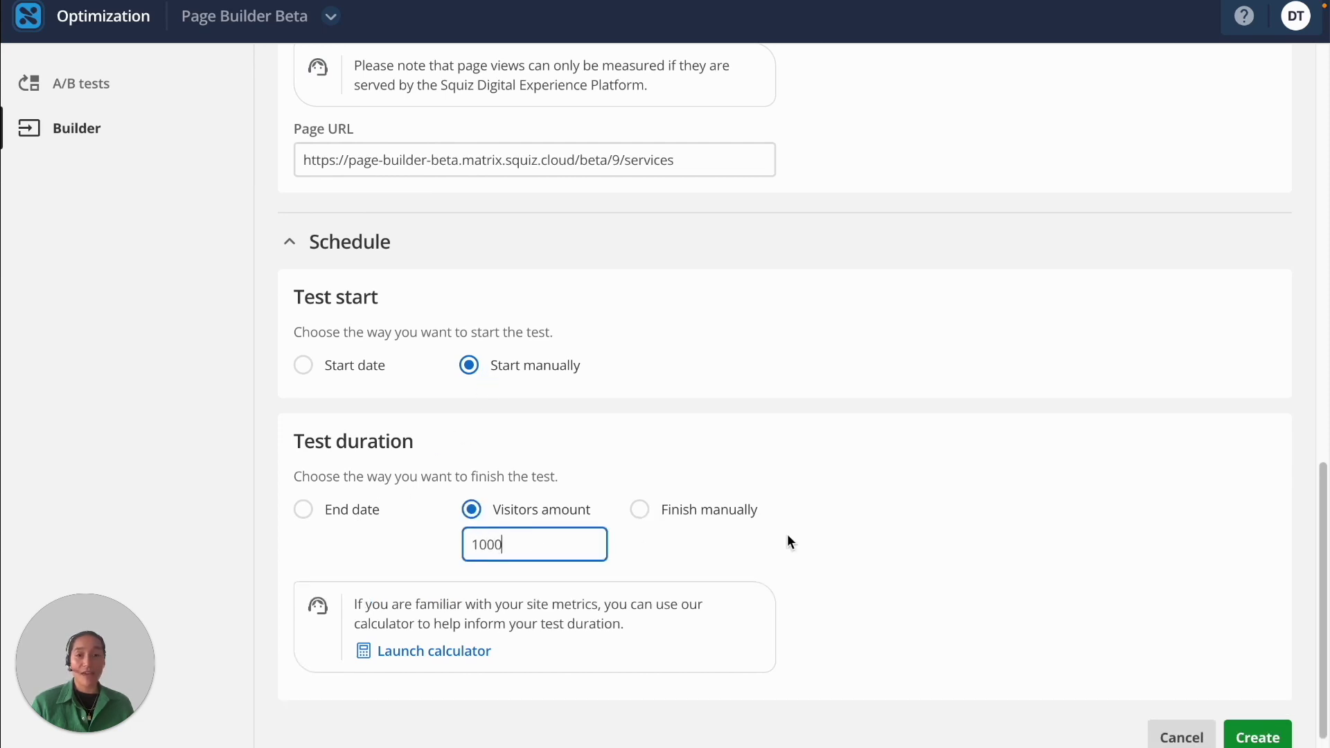
{"action": "left_click", "coordinate": [839, 560]}
{"action": "scroll", "coordinate": [872, 557], "scroll_direction": "down", "scroll_amount": 2}
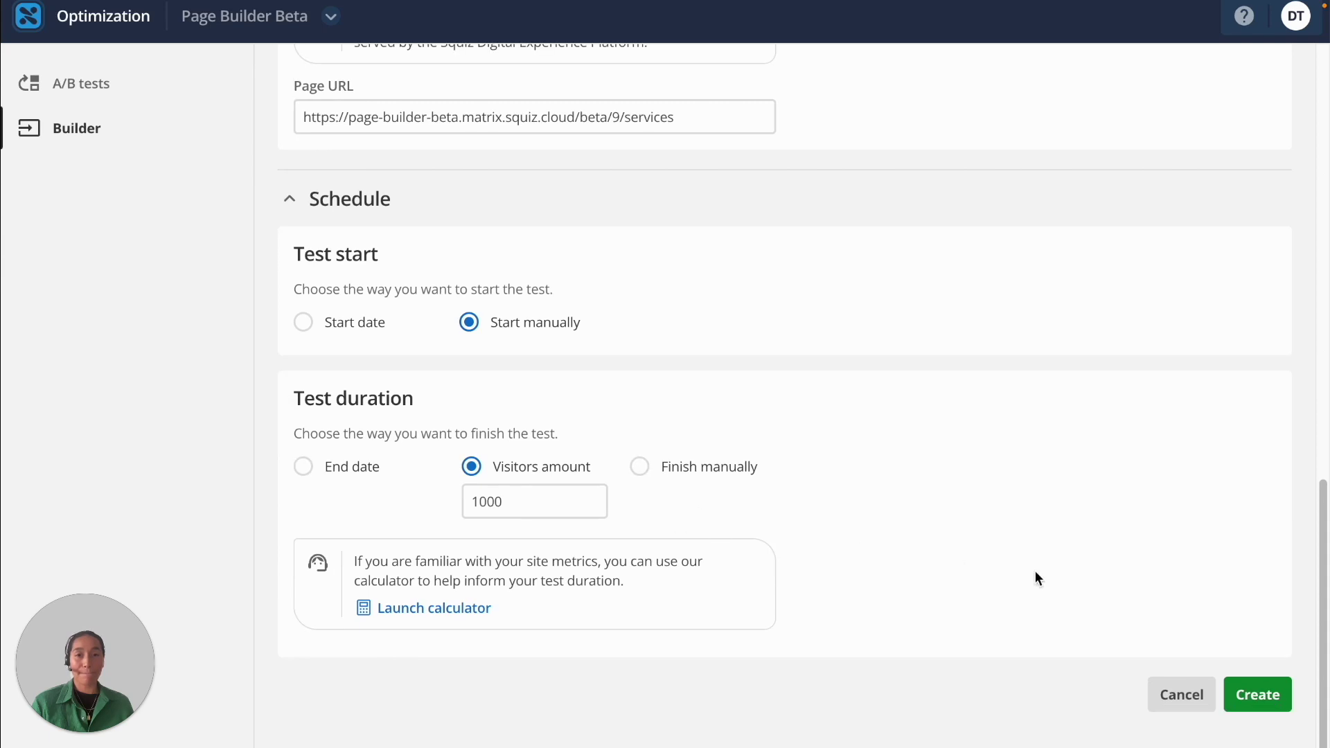
{"action": "left_click", "coordinate": [1270, 701]}
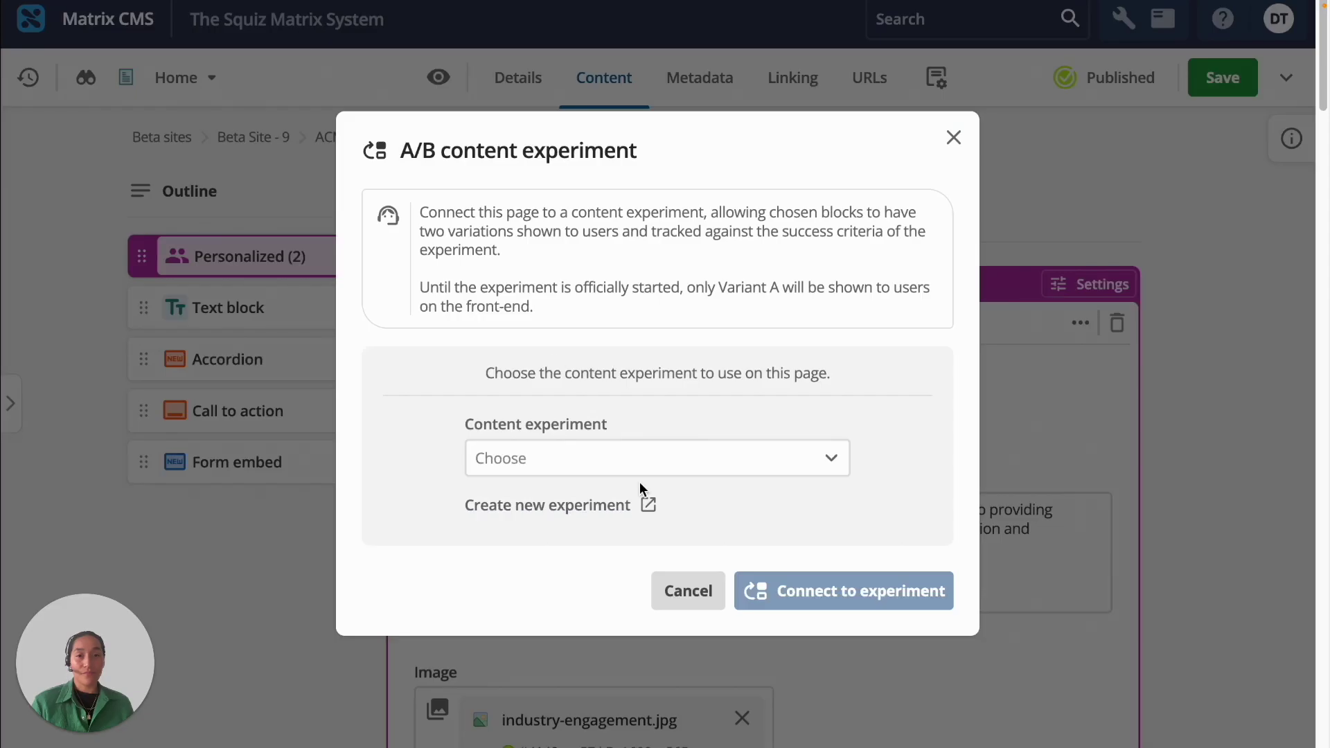
- Connect the Hero Banner to the Service Registration CTA experiment and show the empty Variant B
{"action": "left_click", "coordinate": [646, 462]}
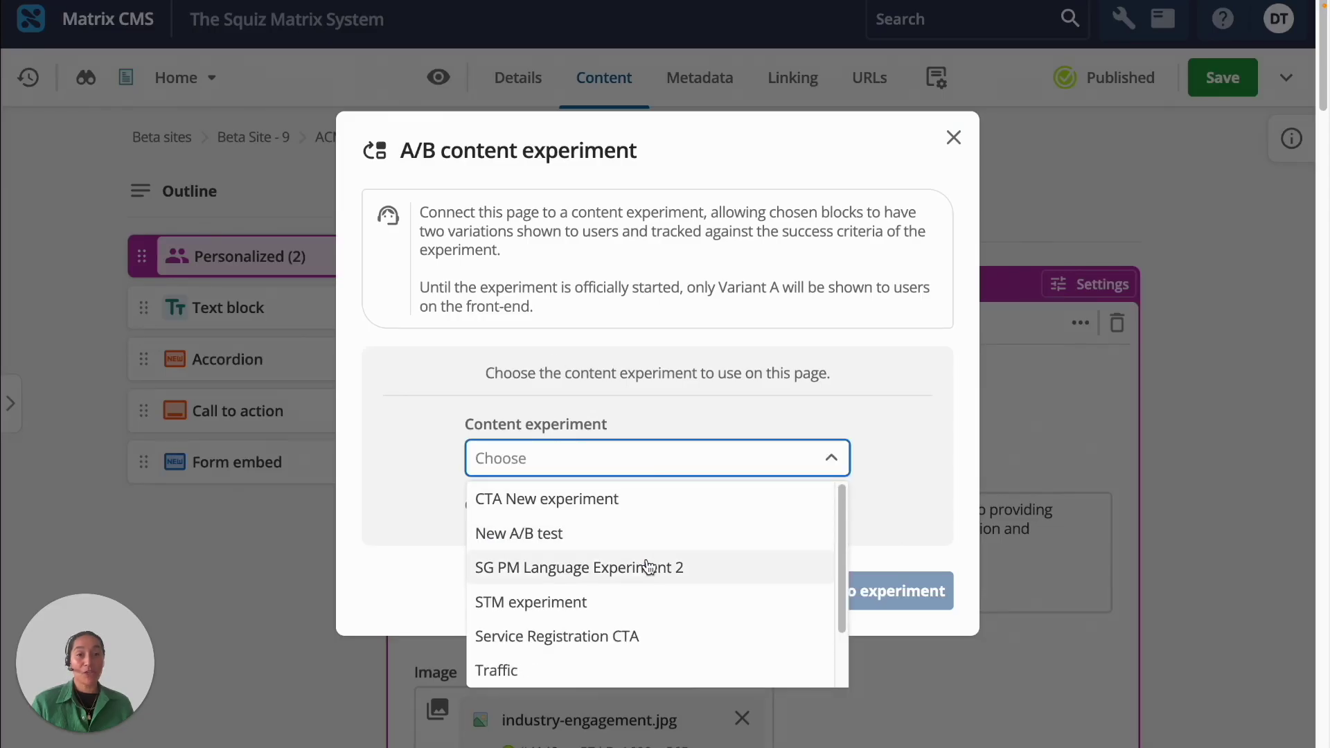
{"action": "left_click", "coordinate": [650, 635]}
{"action": "left_click", "coordinate": [833, 589]}
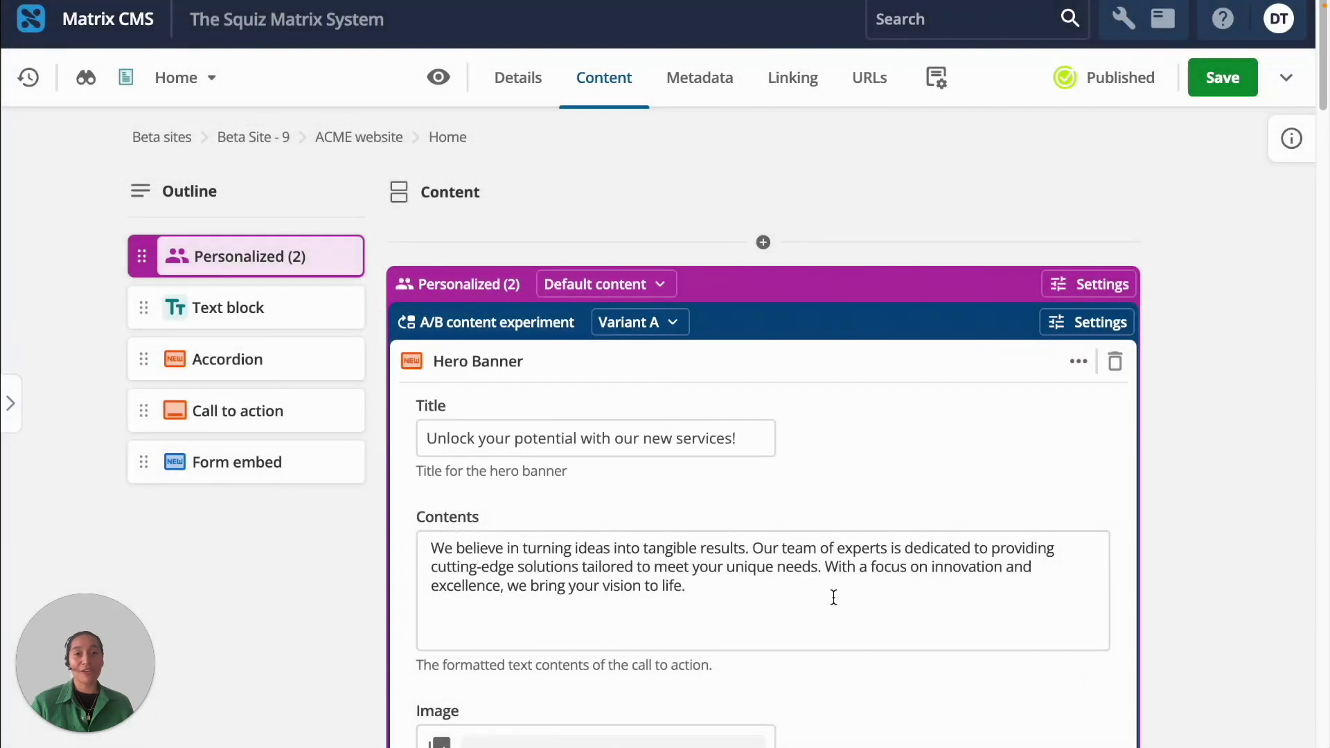
{"action": "left_click", "coordinate": [668, 325]}
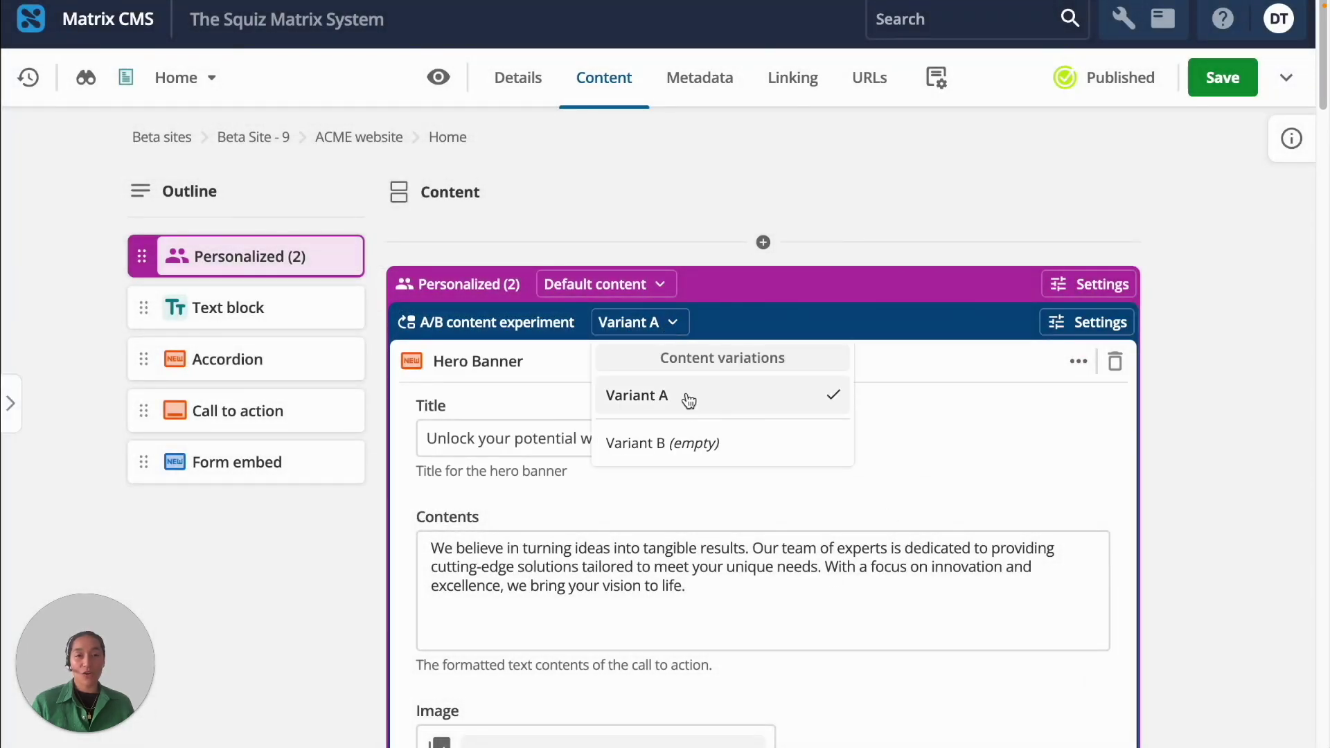
{"action": "left_click", "coordinate": [689, 444]}
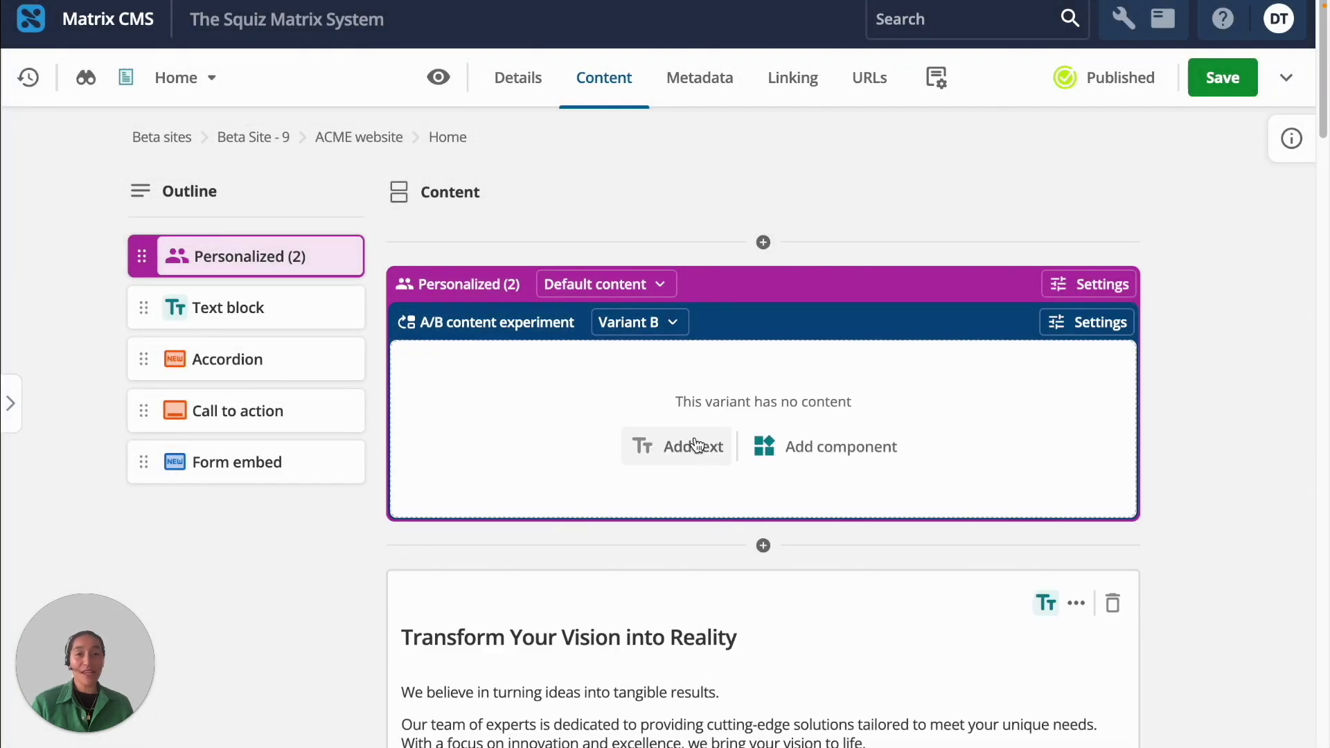
- Add a Hero Banner to Variant B with the default title and body text pasted in
{"action": "left_click", "coordinate": [740, 443]}
{"action": "left_click", "coordinate": [558, 442]}
{"action": "type", "text": "Unlock your potential with our new services!"}
{"action": "left_click", "coordinate": [762, 665]}
{"action": "type", "text": "We believe in turning ideas into tangible results. Our team of experts is dedicated to providing cutting-edge solutions tailored to meet your unique needs. With a focus on innovation and excellence, we bring your vision to life."}
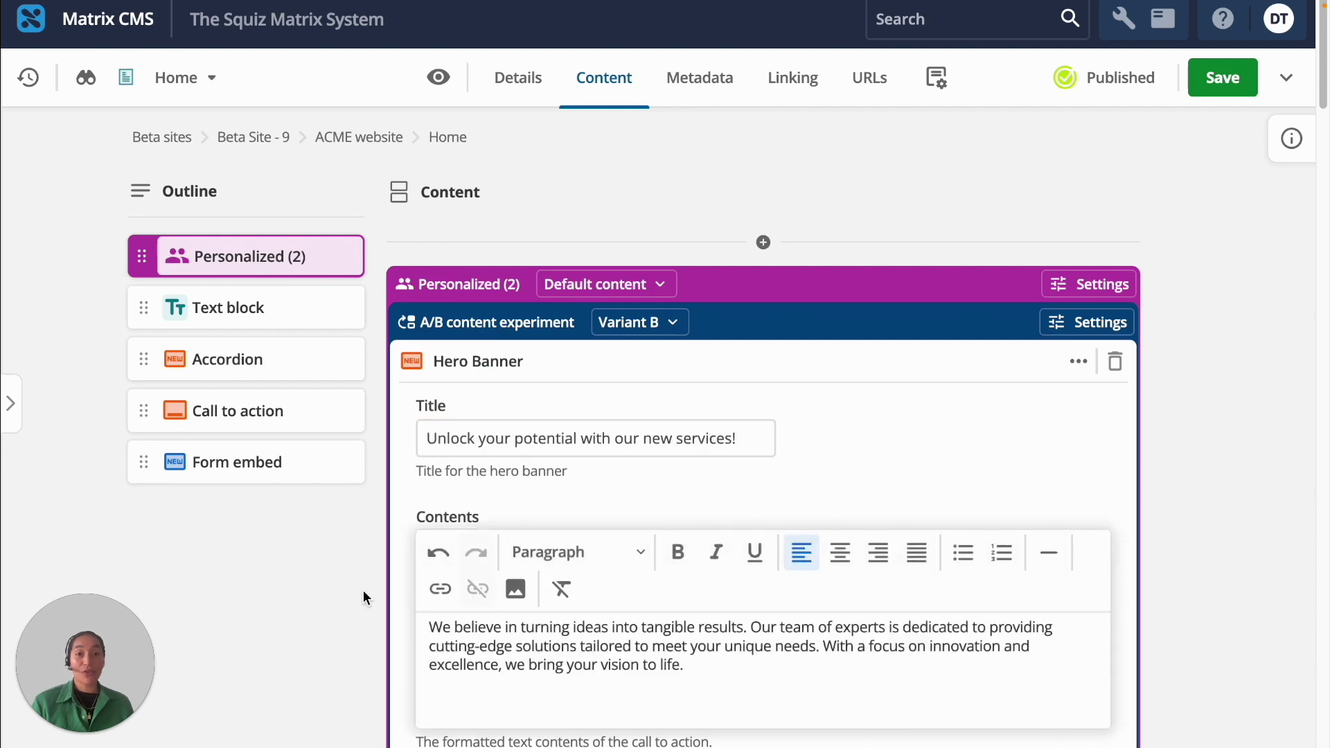
- Paste the services page URL, set button text 'Take the next steps', and save
{"action": "scroll", "coordinate": [363, 589], "scroll_direction": "down", "scroll_amount": 2}
{"action": "scroll", "coordinate": [918, 606], "scroll_direction": "down", "scroll_amount": 5}
{"action": "left_click", "coordinate": [579, 398]}
{"action": "key", "text": "ctrl+v"}
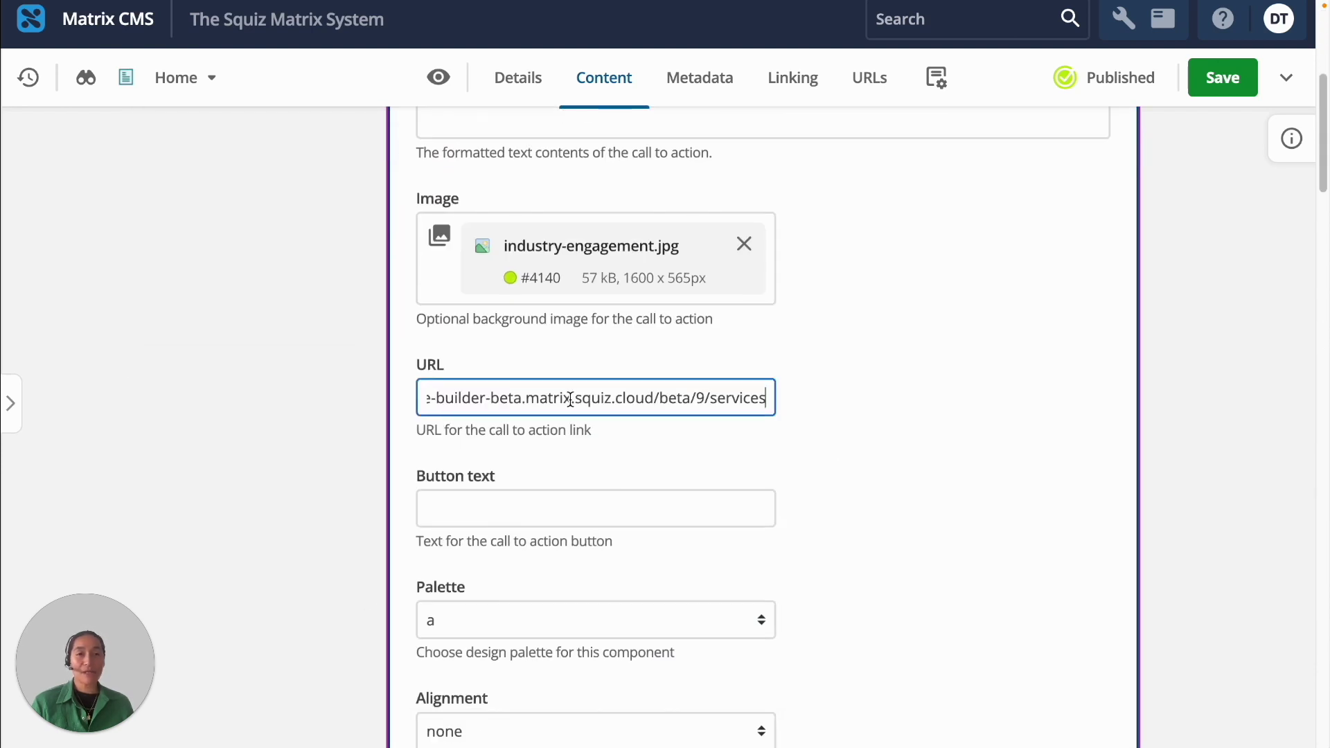
{"action": "left_click", "coordinate": [913, 441]}
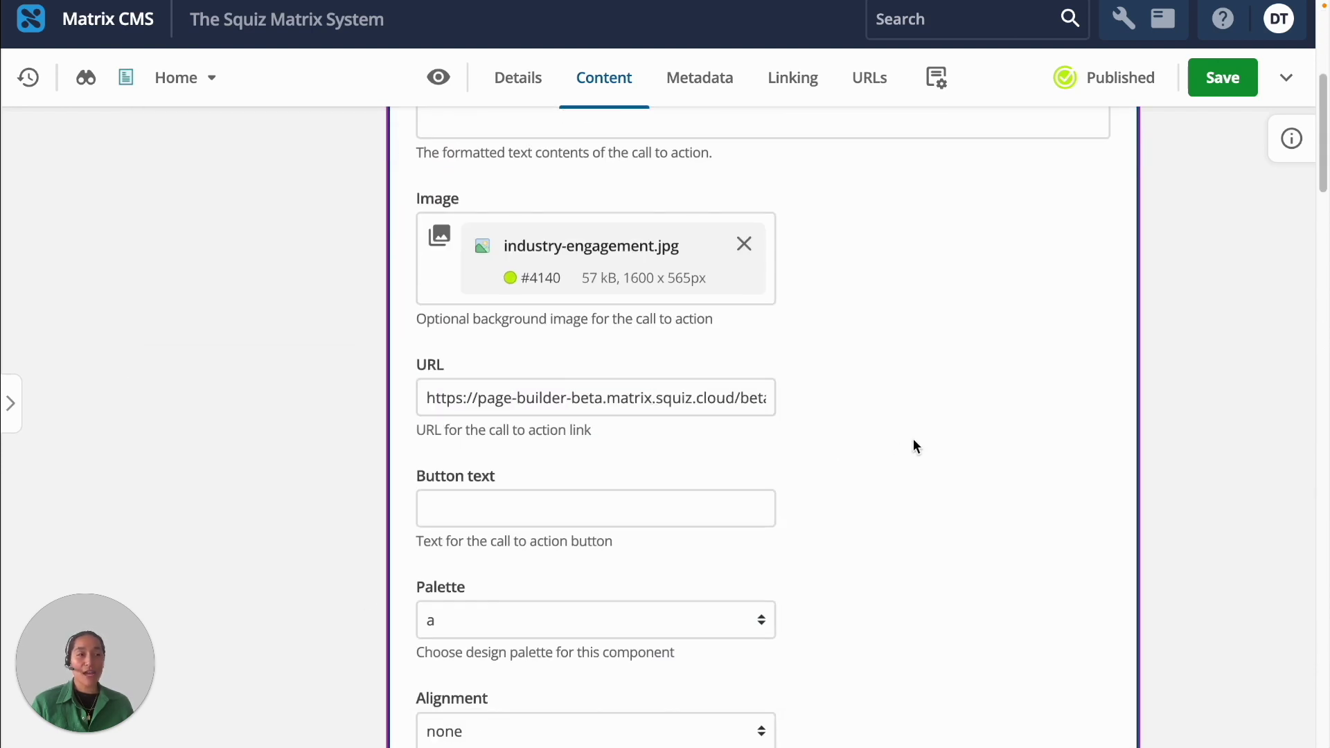
{"action": "left_click", "coordinate": [558, 493]}
{"action": "type", "text": "Take the next steps"}
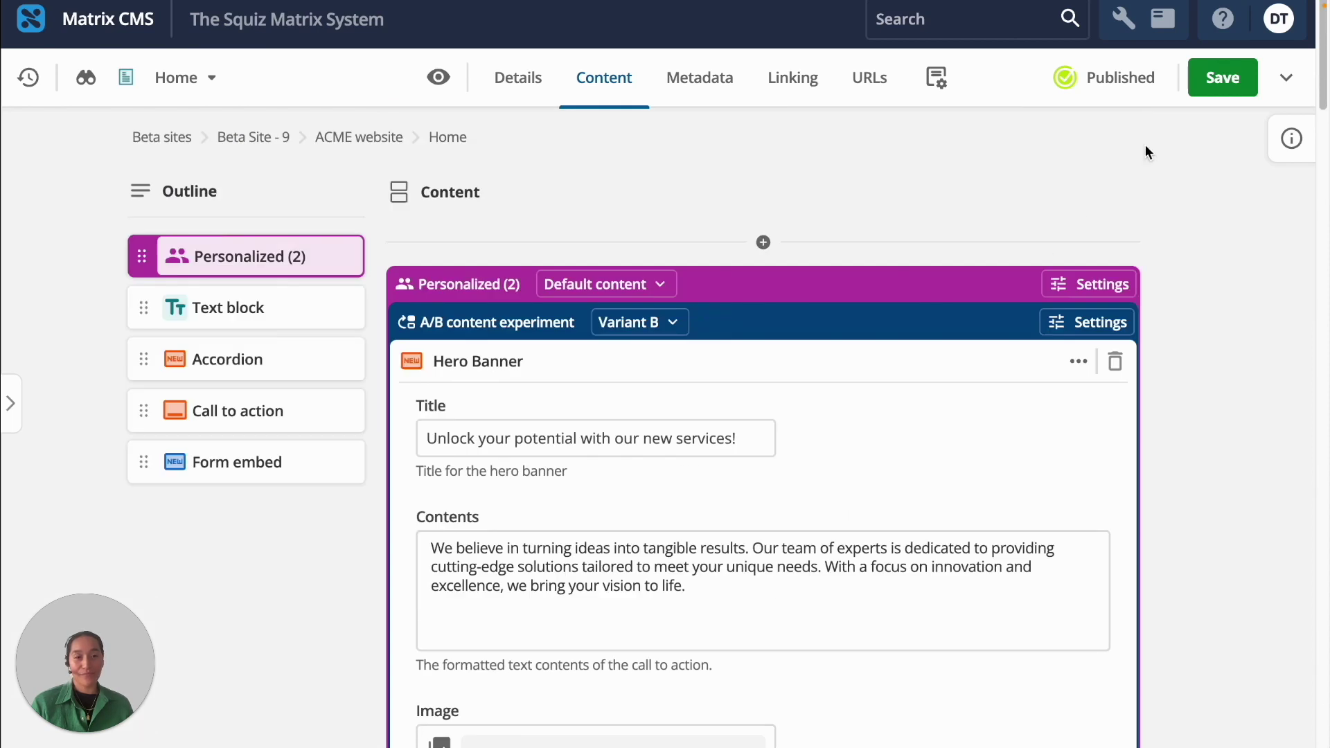
{"action": "left_click", "coordinate": [1221, 78]}
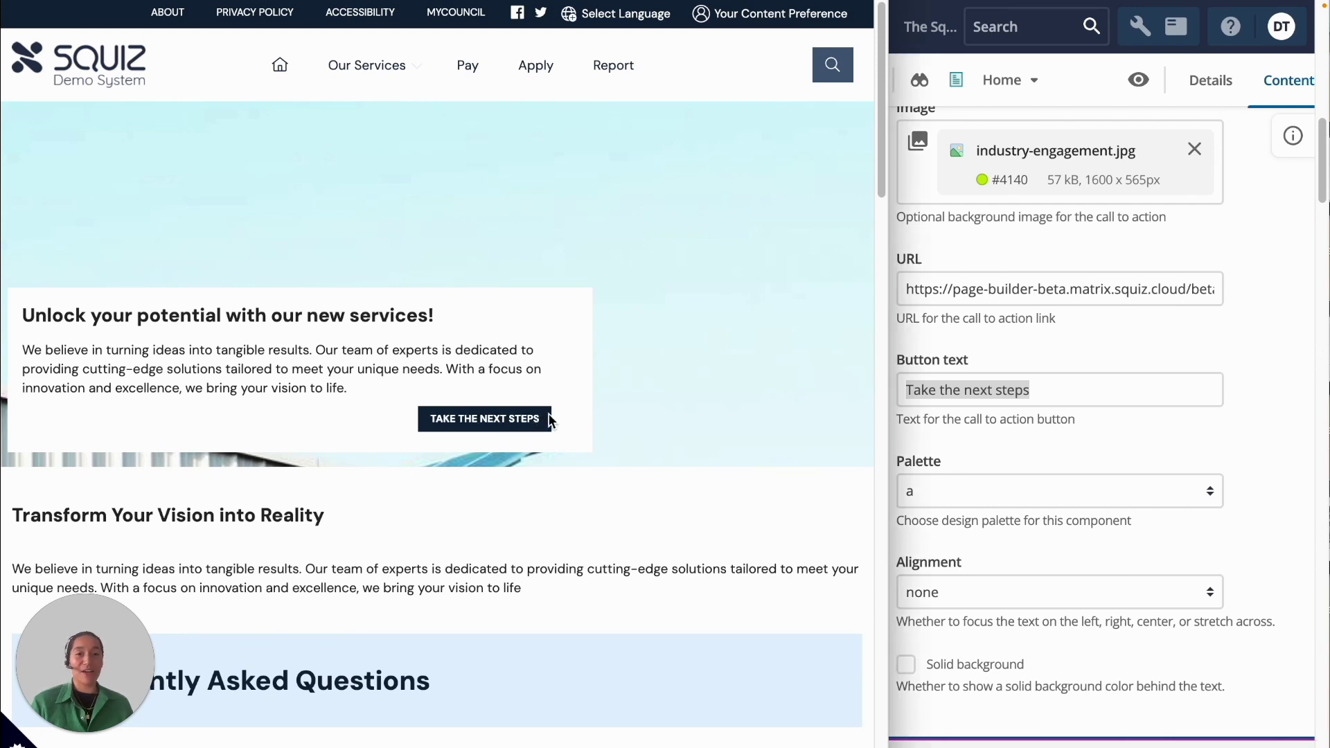
- Close the live preview to restore the full editor on Variant B's Hero Banner
{"action": "mouse_move", "coordinate": [841, 437]}
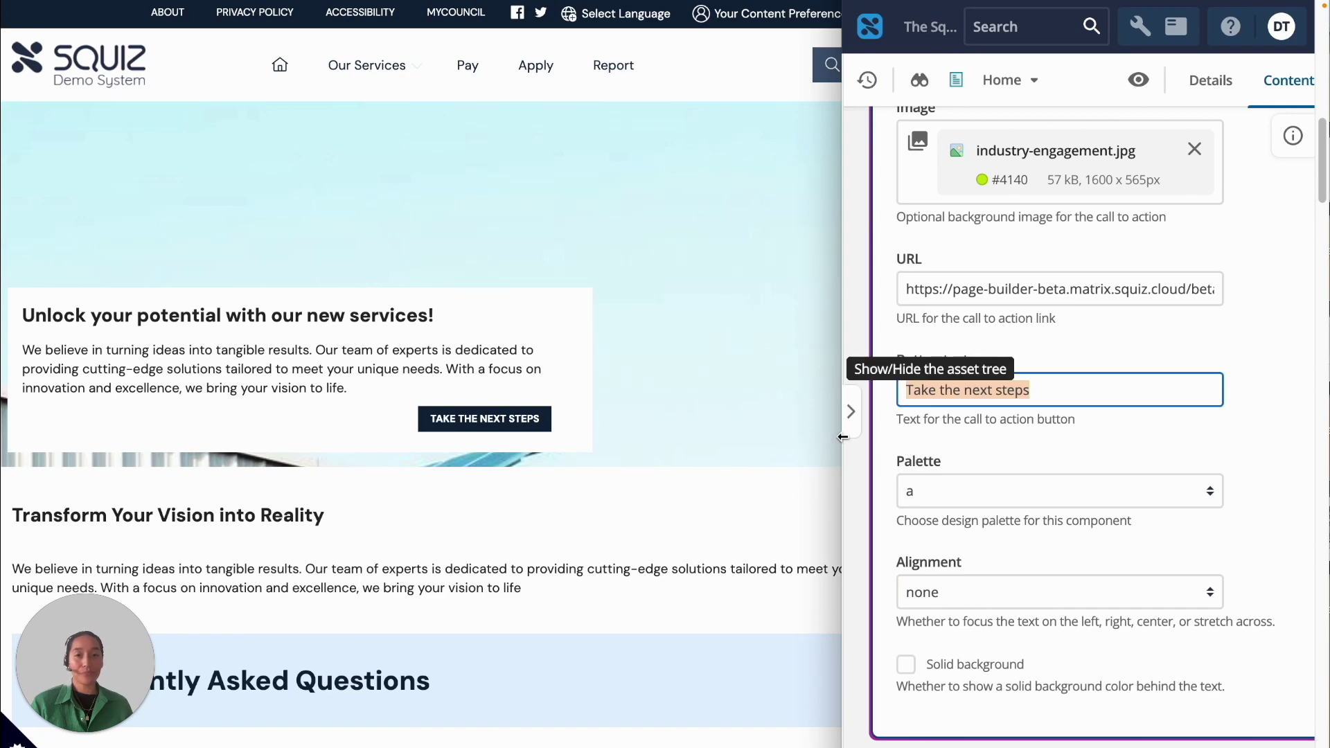
{"action": "left_click_drag", "start_coordinate": [841, 436], "coordinate": [7, 436]}
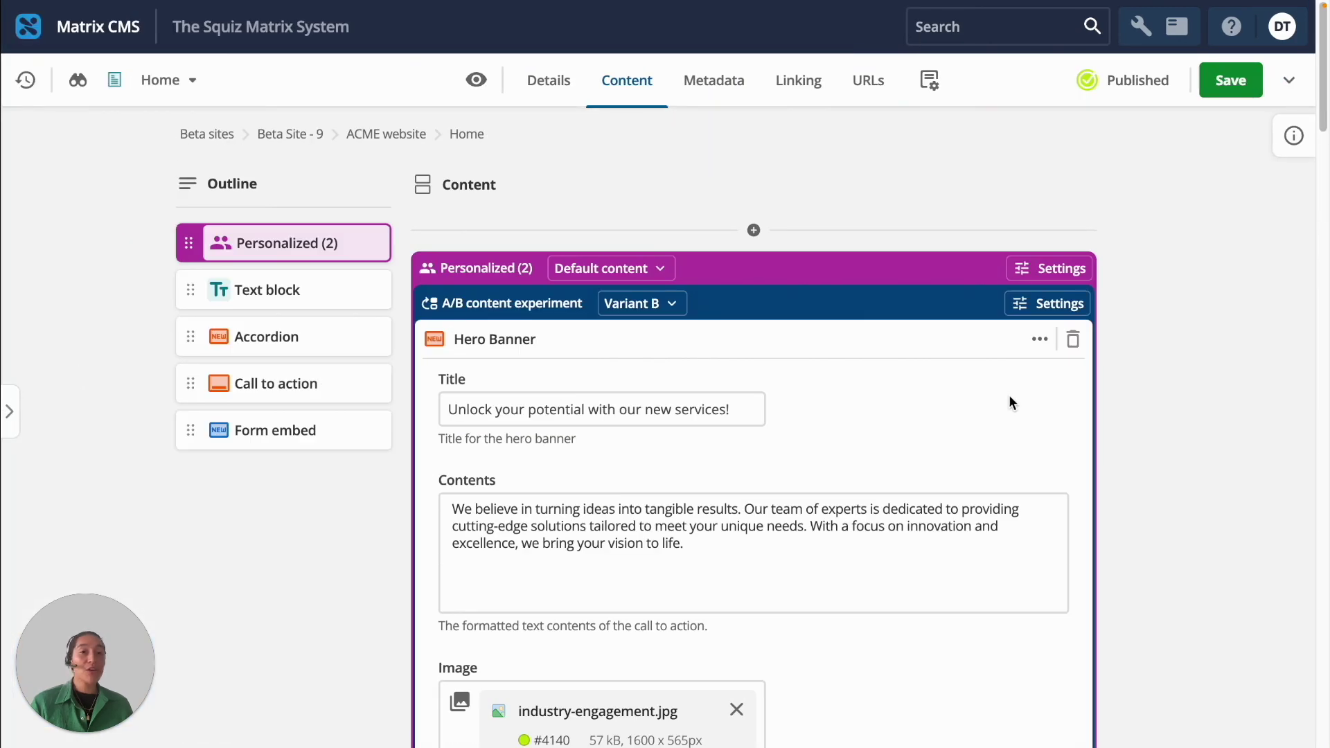